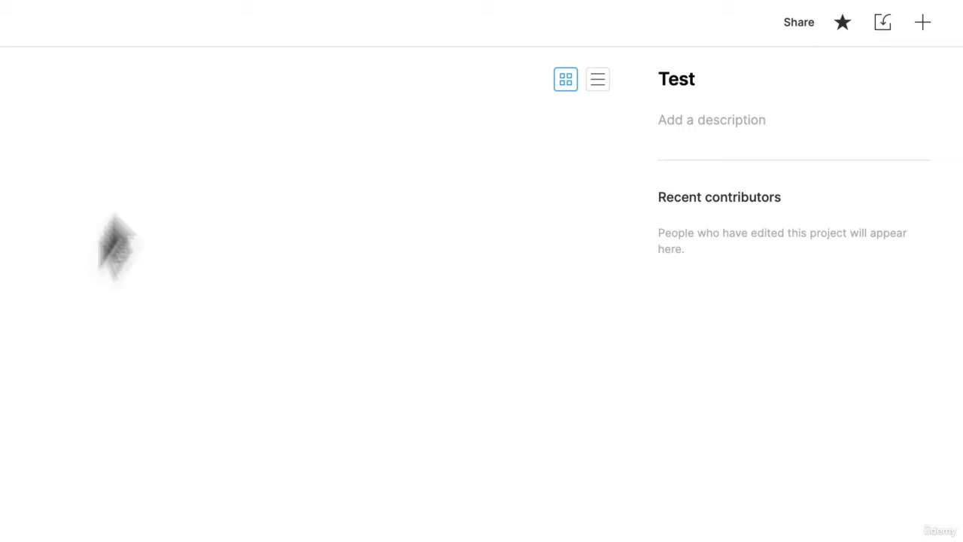
# - Create a new blank canvas file in the Test project
pyautogui.click(924, 30)
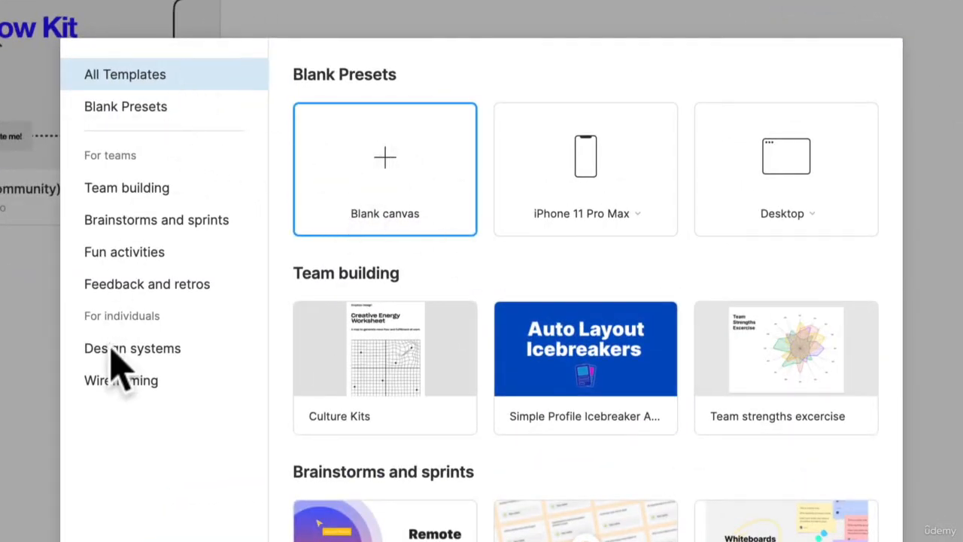
pyautogui.moveTo(345, 412)
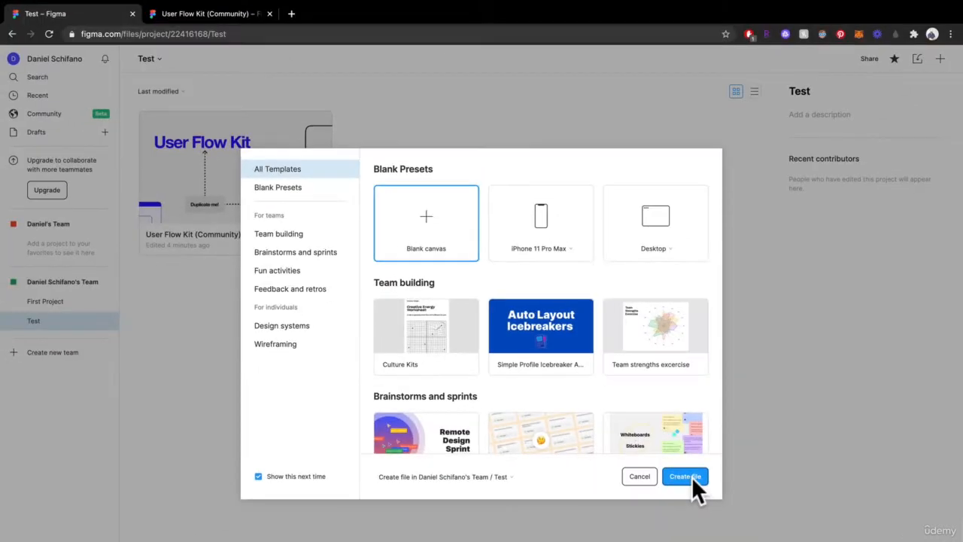
pyautogui.click(691, 476)
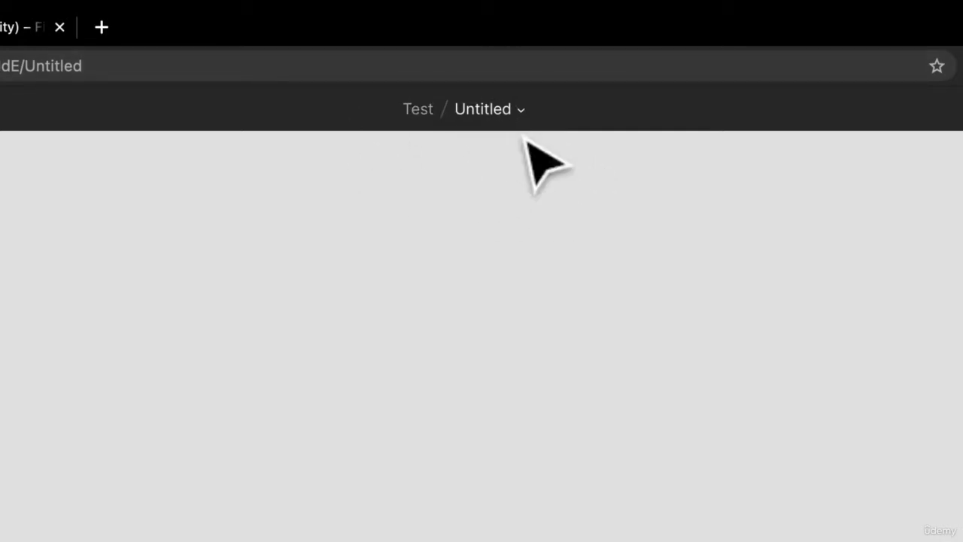
# - Rename the untitled file to "My Test File"
pyautogui.click(521, 111)
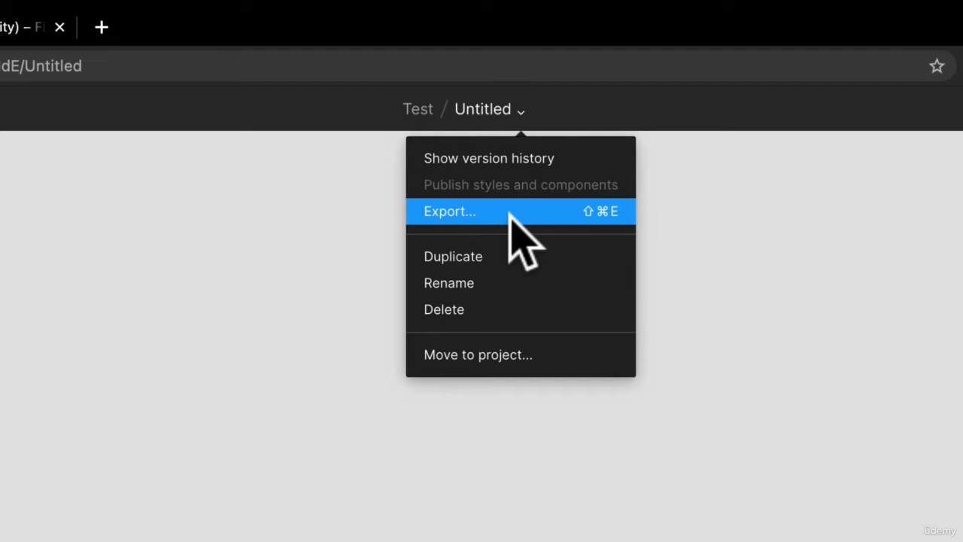
pyautogui.click(514, 285)
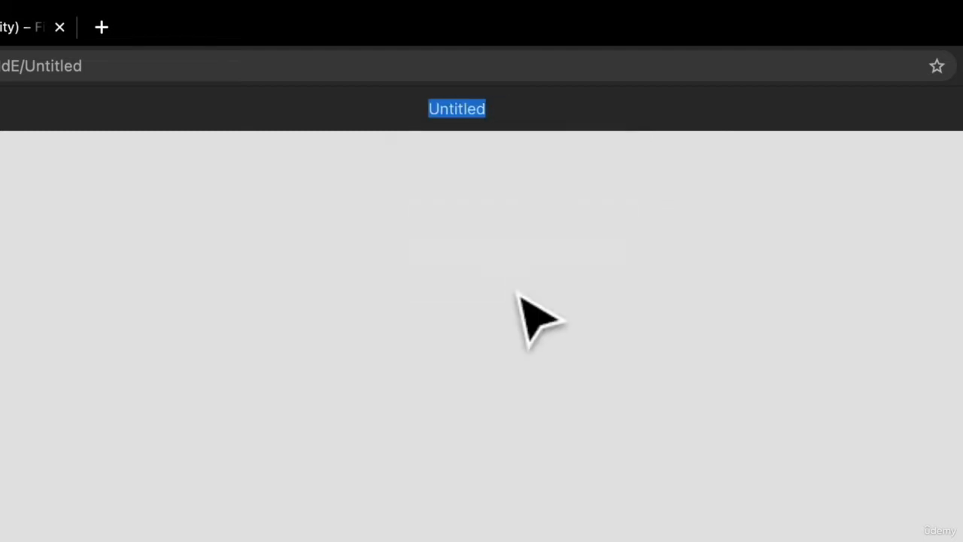
pyautogui.write('Tre')
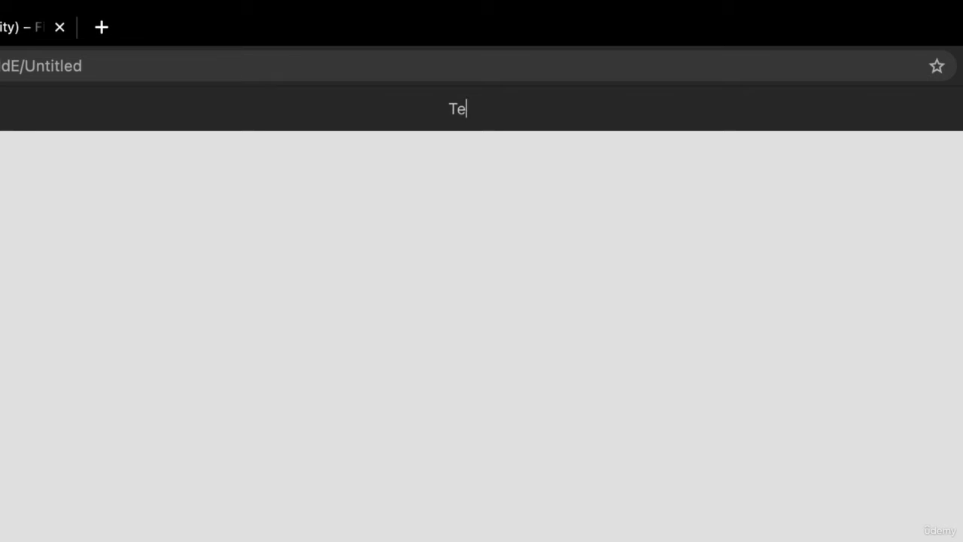
pyautogui.write('My Test File')
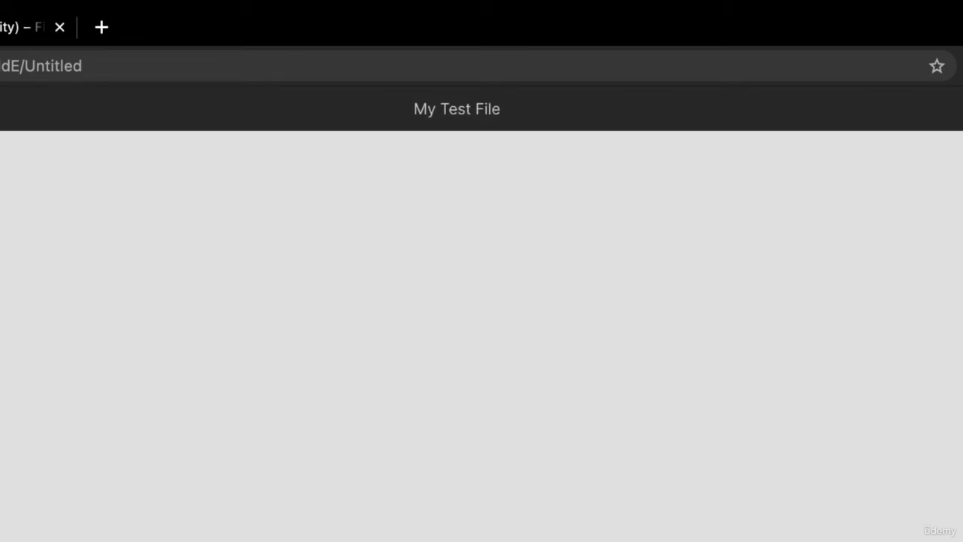
pyautogui.press('Return')
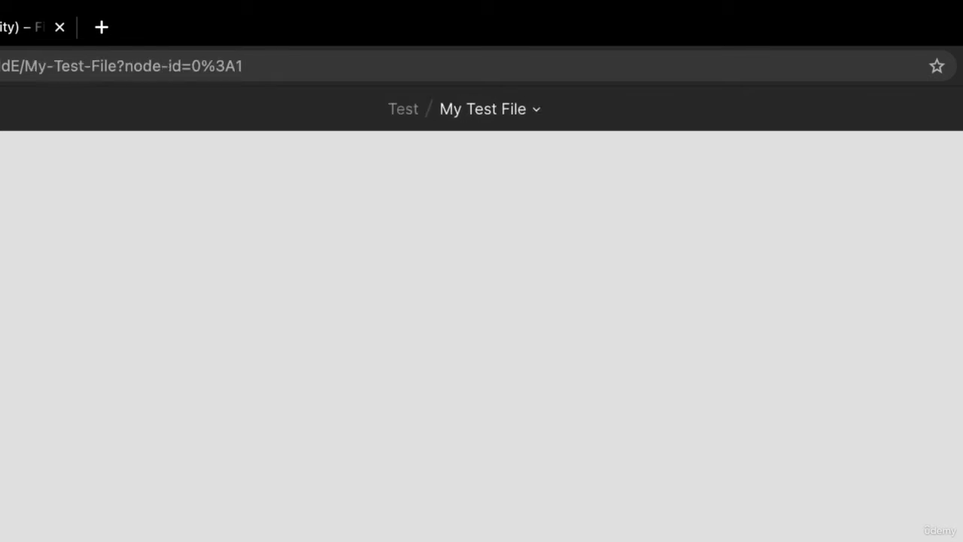
# - Review the options for the file and the available File, Edit, Object and Plugins commands
pyautogui.click(535, 110)
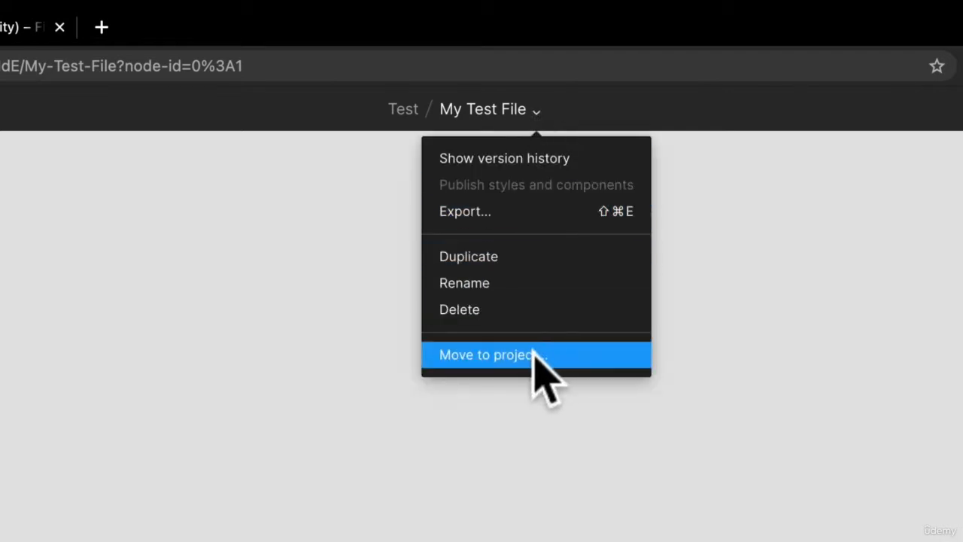
pyautogui.click(134, 175)
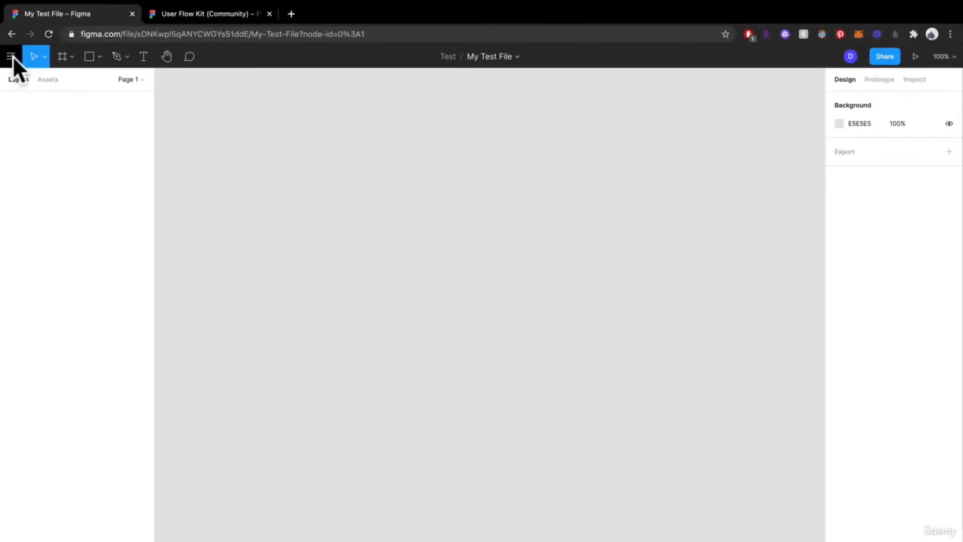
pyautogui.click(12, 57)
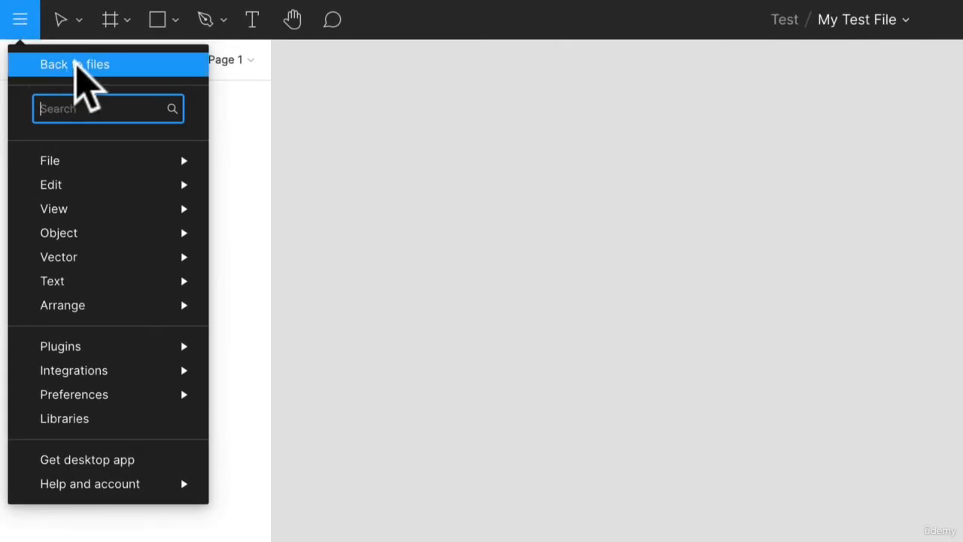
pyautogui.moveTo(94, 275)
pyautogui.moveTo(96, 346)
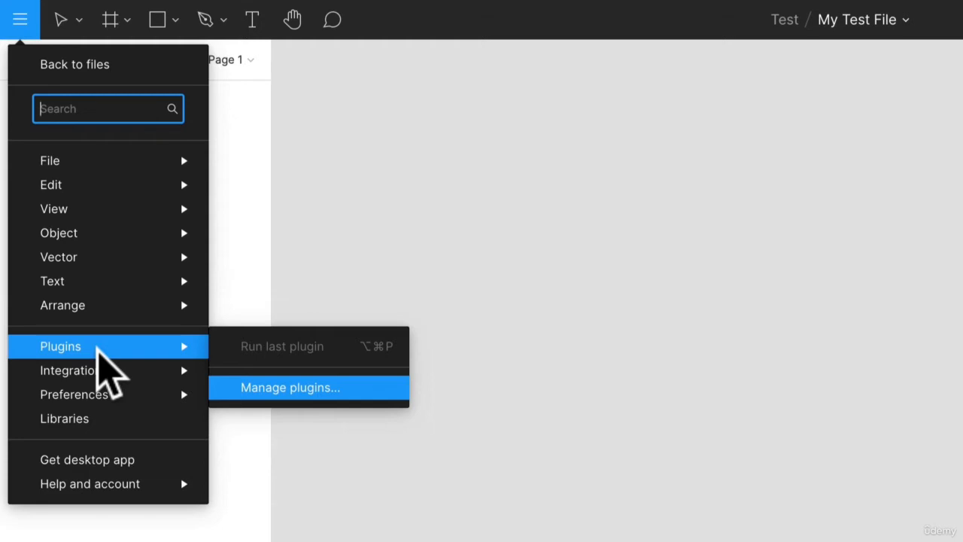
pyautogui.moveTo(113, 159)
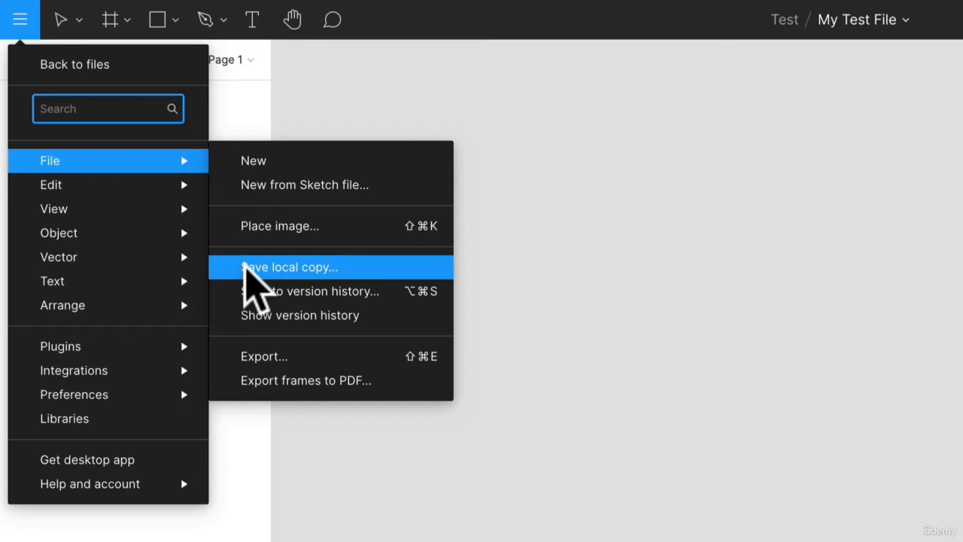
pyautogui.moveTo(116, 181)
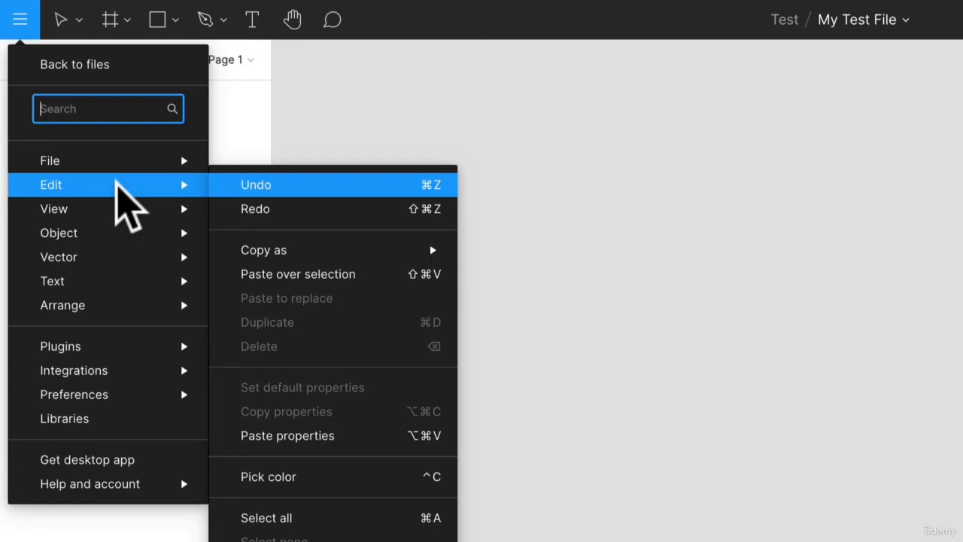
pyautogui.moveTo(119, 237)
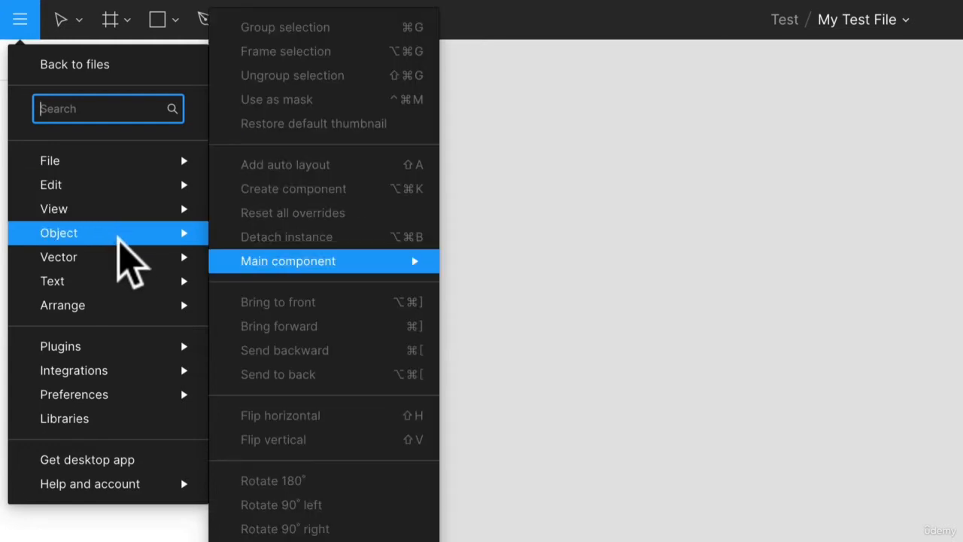
pyautogui.moveTo(129, 343)
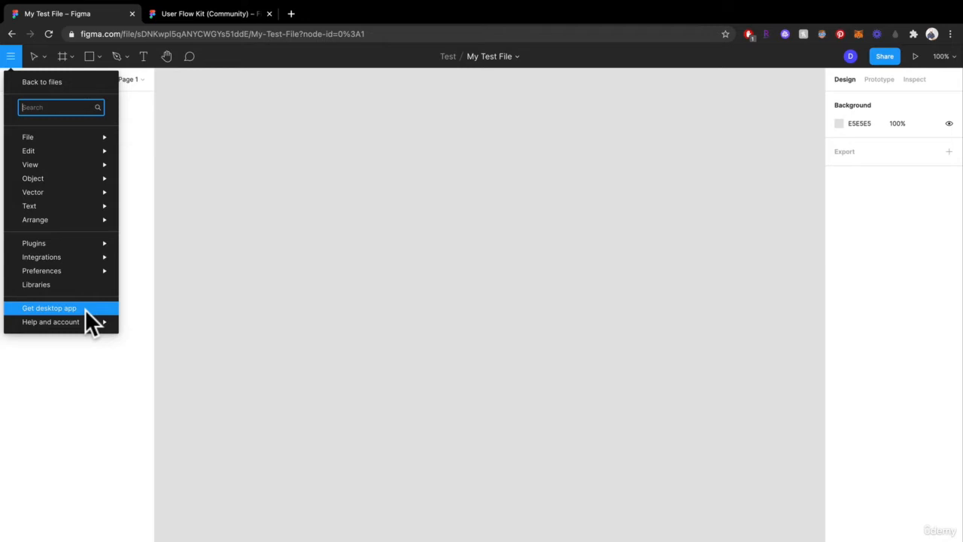
pyautogui.click(352, 214)
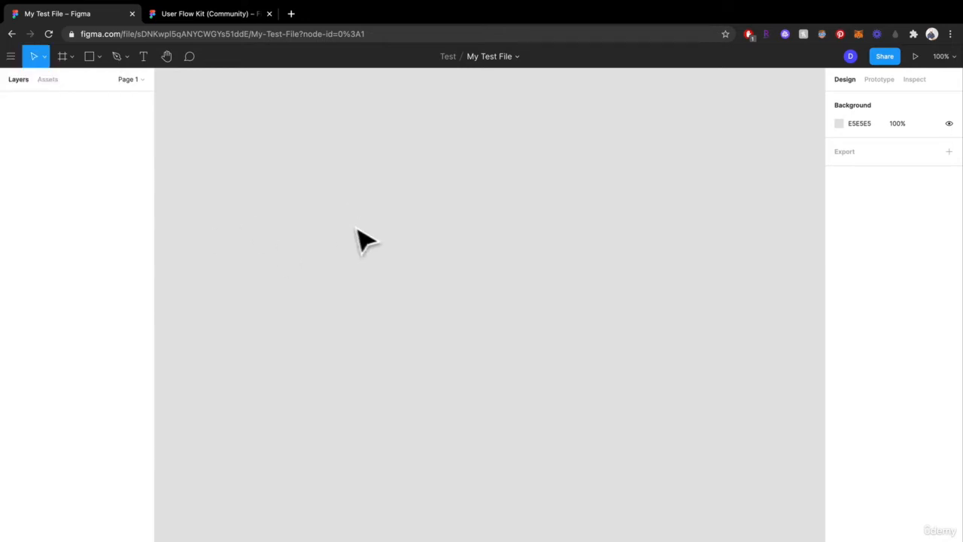
# - Draw a custom frame about 721 × 708 on the empty canvas and delete it
pyautogui.press('f')
pyautogui.click(43, 57)
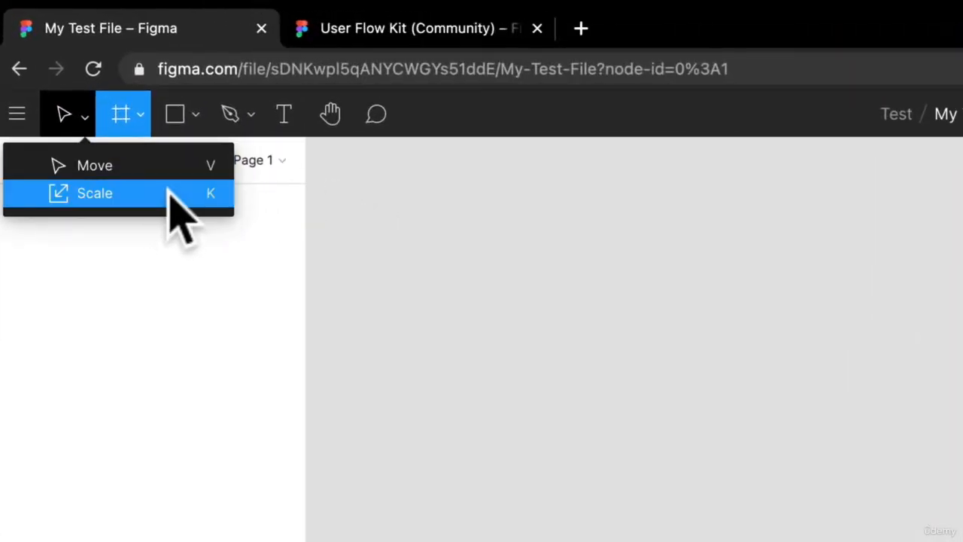
pyautogui.click(146, 118)
pyautogui.click(137, 116)
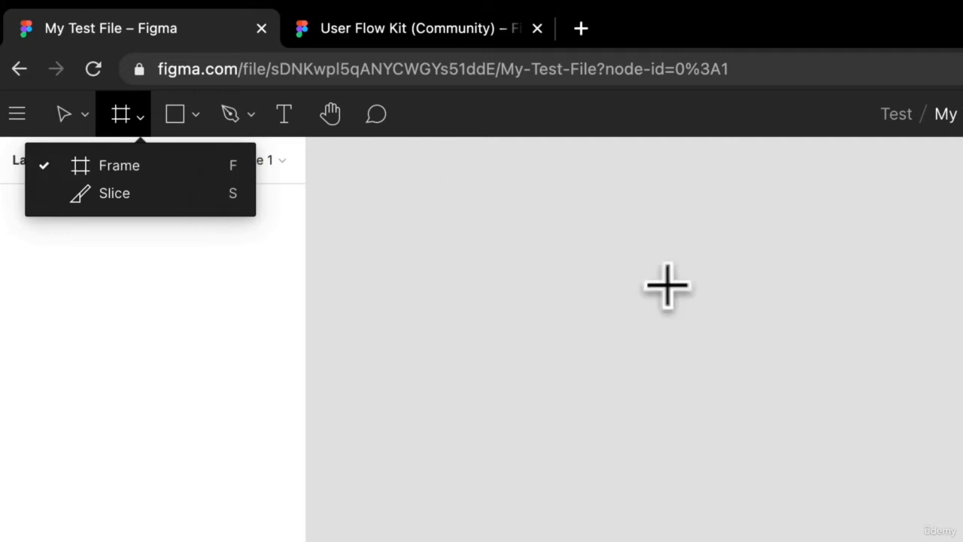
pyautogui.moveTo(498, 215); pyautogui.dragTo(673, 522)
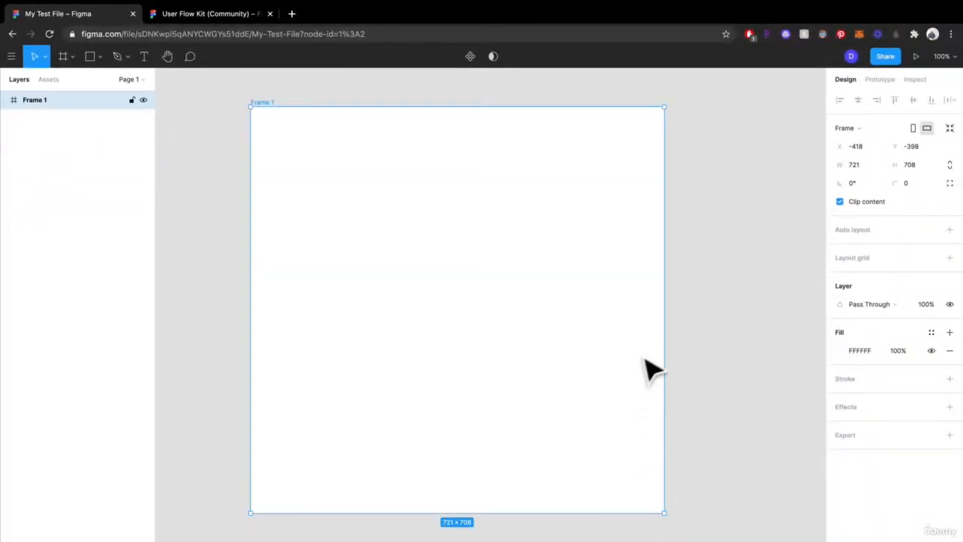
pyautogui.press('Delete')
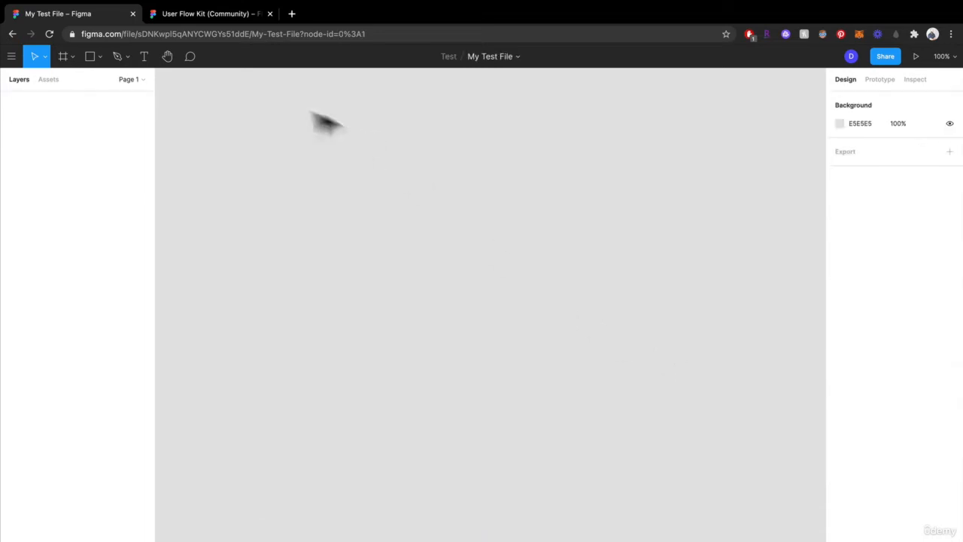
# - Add a frame to the canvas using the MacBook Pro desktop preset, 1440 × 900
pyautogui.click(69, 56)
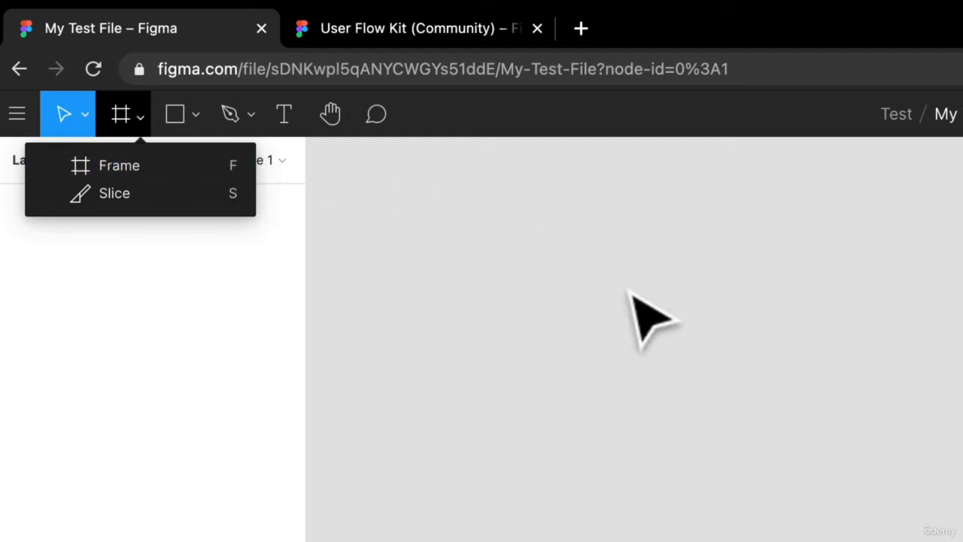
pyautogui.press('f')
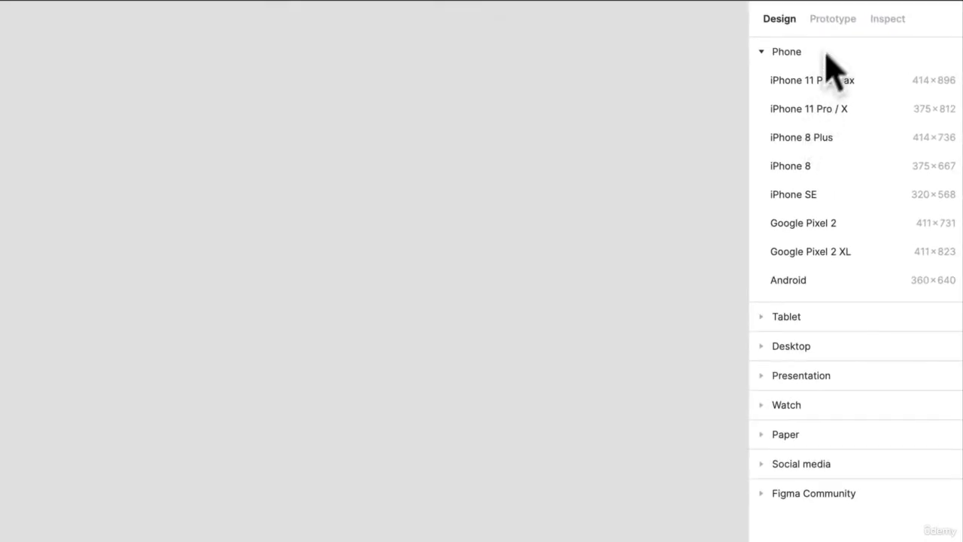
pyautogui.click(763, 53)
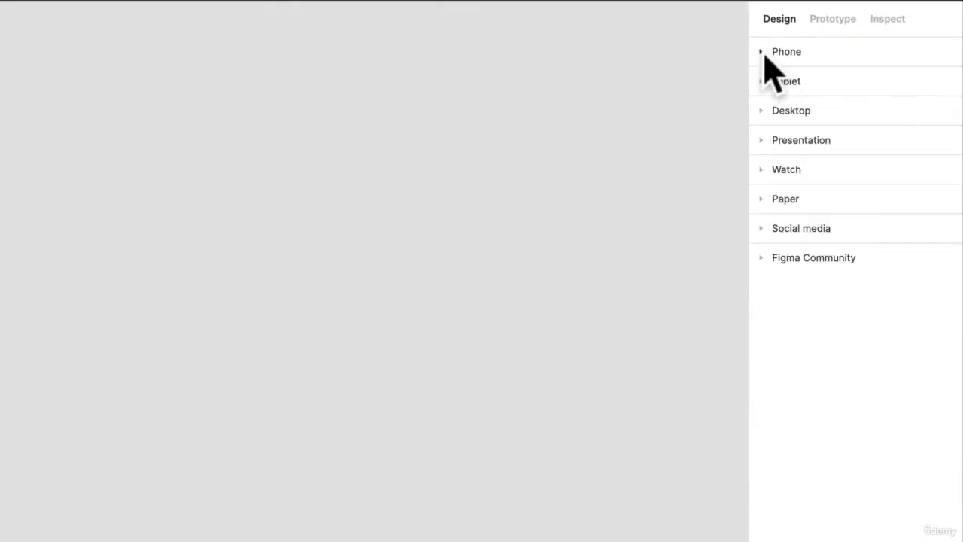
pyautogui.click(761, 111)
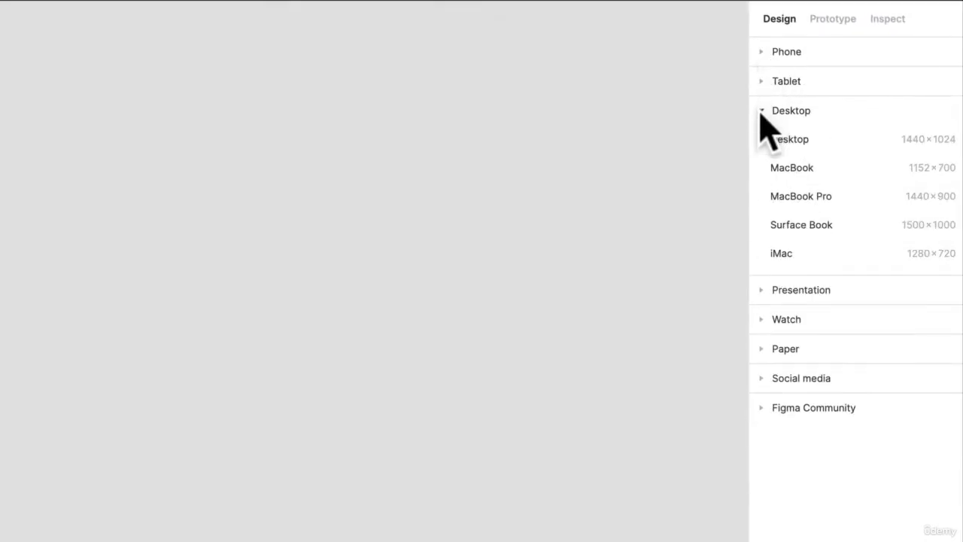
pyautogui.click(797, 200)
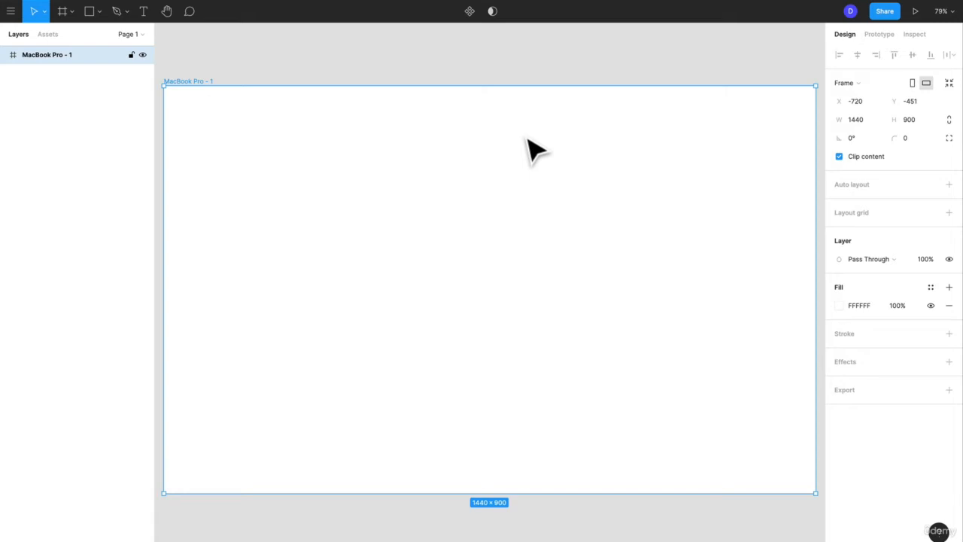
# - Draw a rectangle about 225 × 263 near the upper-left corner of the MacBook Pro frame
pyautogui.click(72, 11)
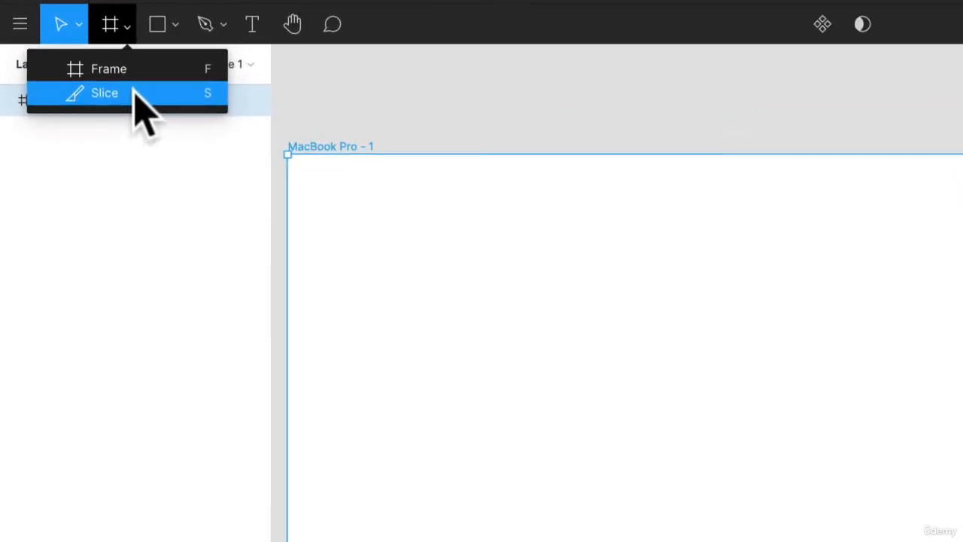
pyautogui.click(159, 23)
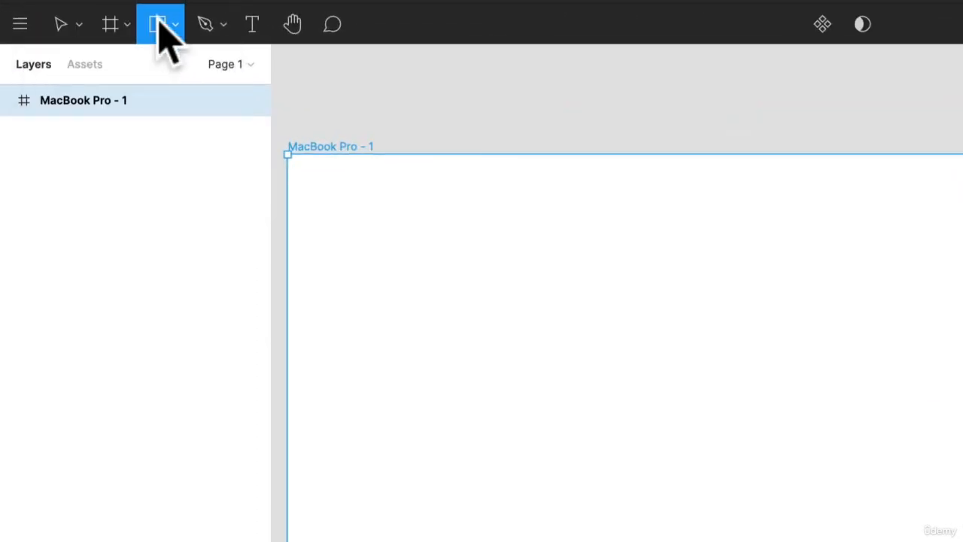
pyautogui.click(174, 23)
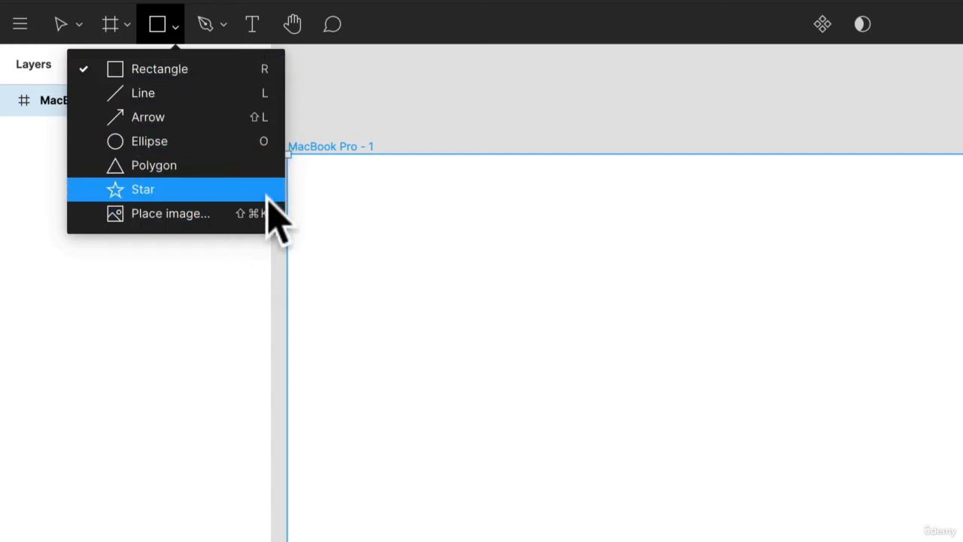
pyautogui.click(365, 193)
pyautogui.moveTo(366, 193); pyautogui.dragTo(543, 400)
# - Draw a perfect circle about 522 × 522 with the Ellipse tool and place it beside the rectangle, with their top edges aligned
pyautogui.click(156, 24)
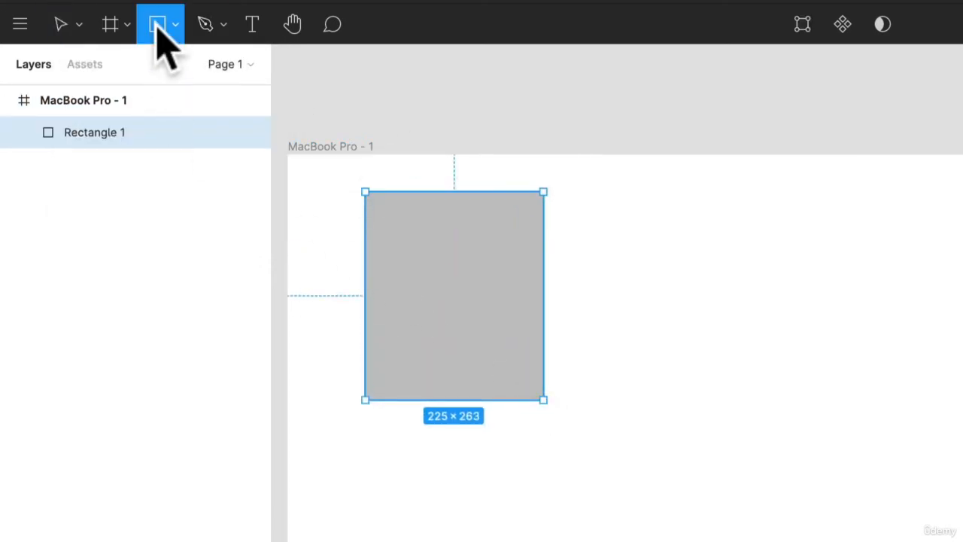
pyautogui.click(174, 25)
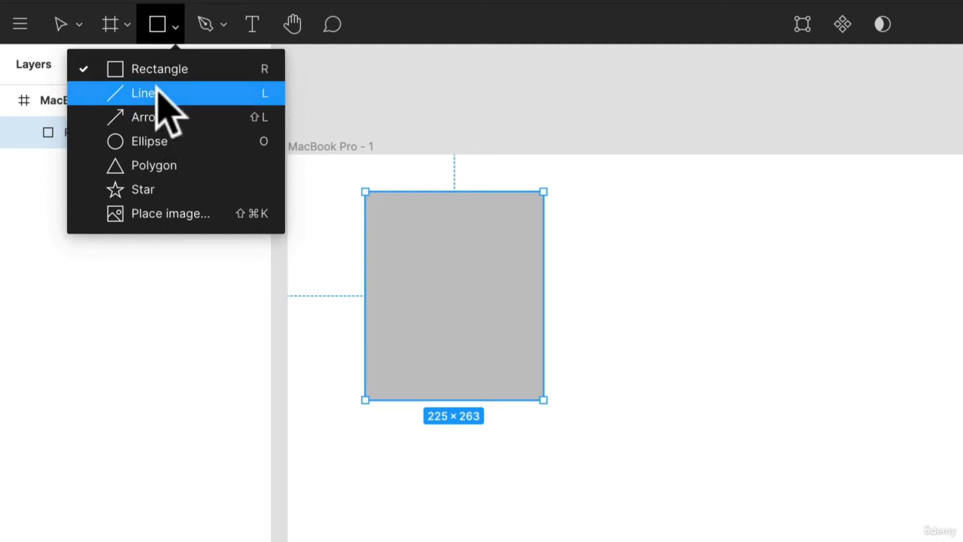
pyautogui.click(173, 141)
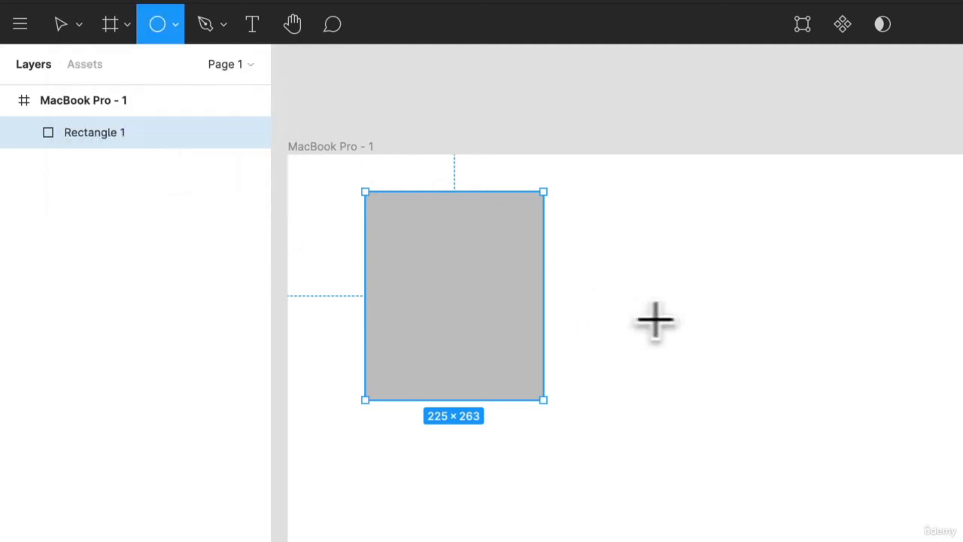
pyautogui.moveTo(658, 315); pyautogui.dragTo(911, 541)
pyautogui.moveTo(569, 400)
pyautogui.mouseDown()
pyautogui.moveTo(426, 233)
pyautogui.moveTo(677, 386)
pyautogui.moveTo(370, 273)
pyautogui.moveTo(500, 213)
pyautogui.moveTo(592, 381)
pyautogui.moveTo(399, 291)
pyautogui.moveTo(451, 198)
pyautogui.moveTo(449, 273)
pyautogui.moveTo(464, 243)
pyautogui.moveTo(445, 216)
pyautogui.moveTo(424, 301)
pyautogui.moveTo(451, 366)
pyautogui.moveTo(429, 249)
pyautogui.moveTo(550, 400)
pyautogui.moveTo(432, 260)
pyautogui.moveTo(417, 222)
pyautogui.moveTo(564, 359)
pyautogui.moveTo(703, 448)
pyautogui.moveTo(738, 490)
pyautogui.mouseUp()
pyautogui.press('shift')
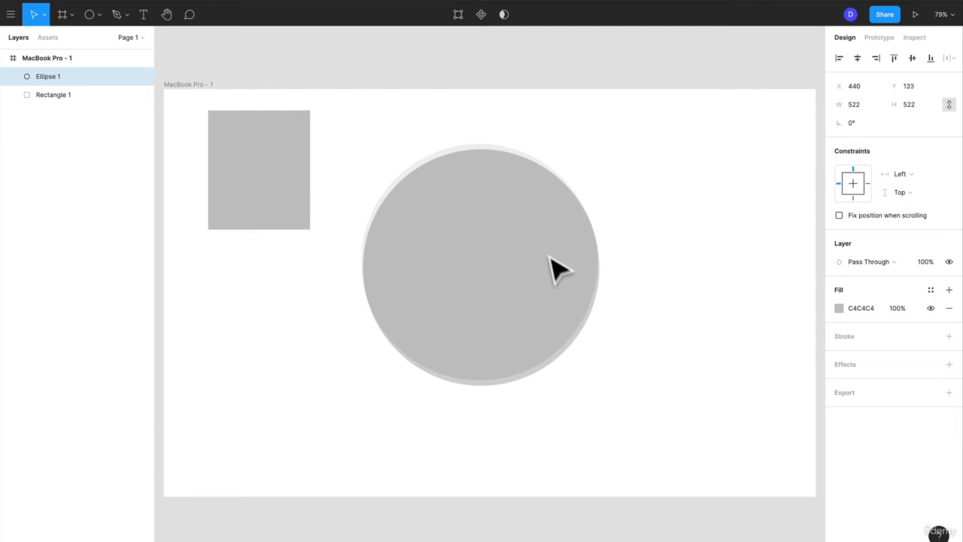
pyautogui.moveTo(557, 271); pyautogui.dragTo(548, 247)
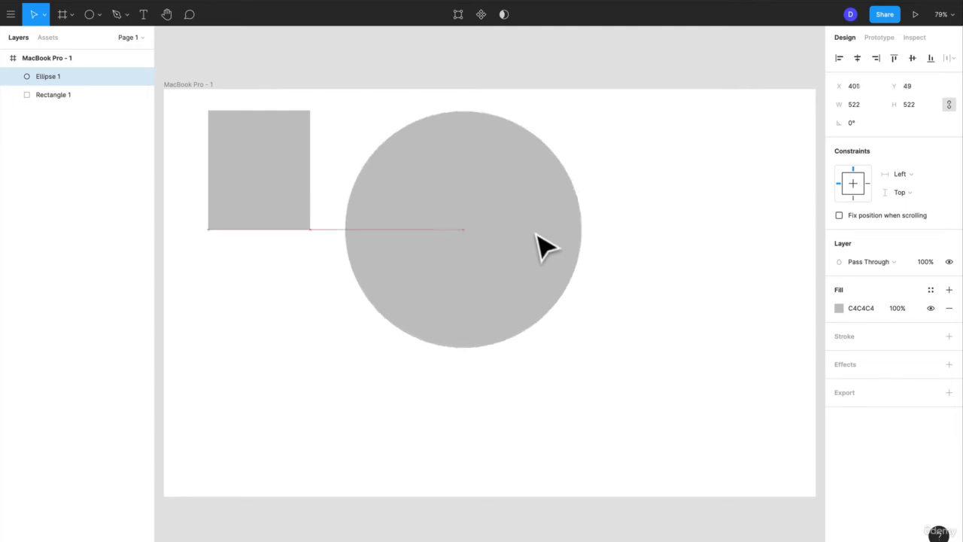
# - Draw a second rectangle with equal width and height below the first one, roughly lined up with its left edge
pyautogui.click(301, 178)
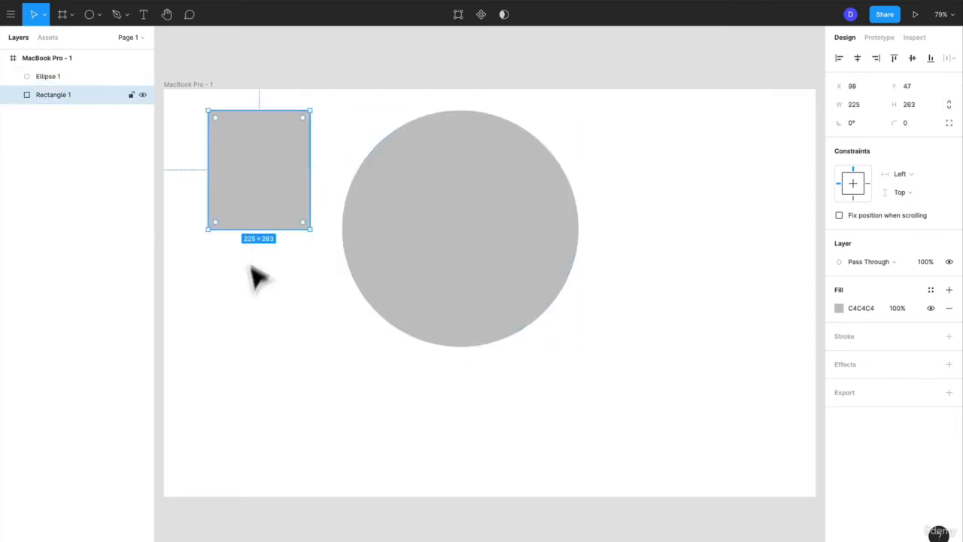
pyautogui.click(305, 319)
pyautogui.press('r')
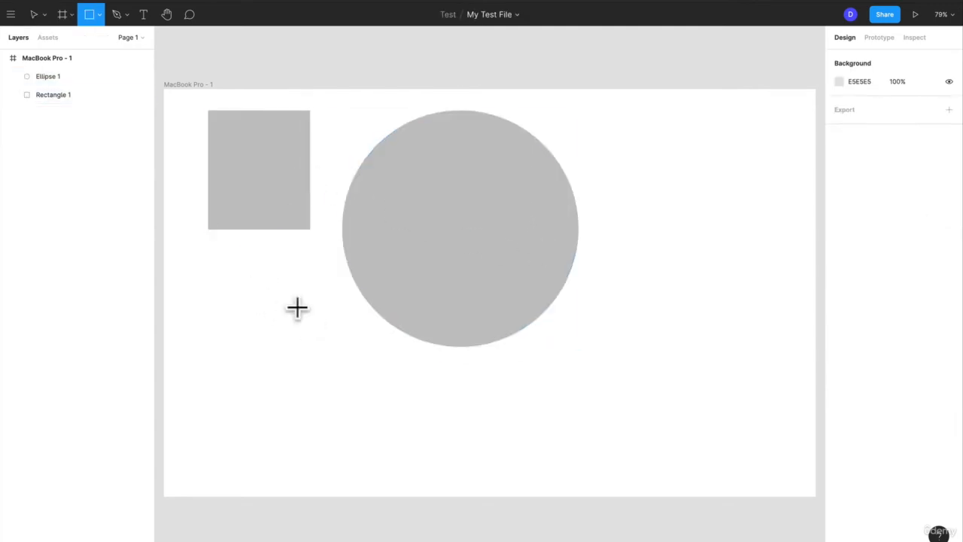
pyautogui.moveTo(208, 300)
pyautogui.mouseDown()
pyautogui.moveTo(312, 428)
pyautogui.moveTo(255, 368)
pyautogui.mouseUp()
pyautogui.moveTo(258, 369); pyautogui.dragTo(319, 429)
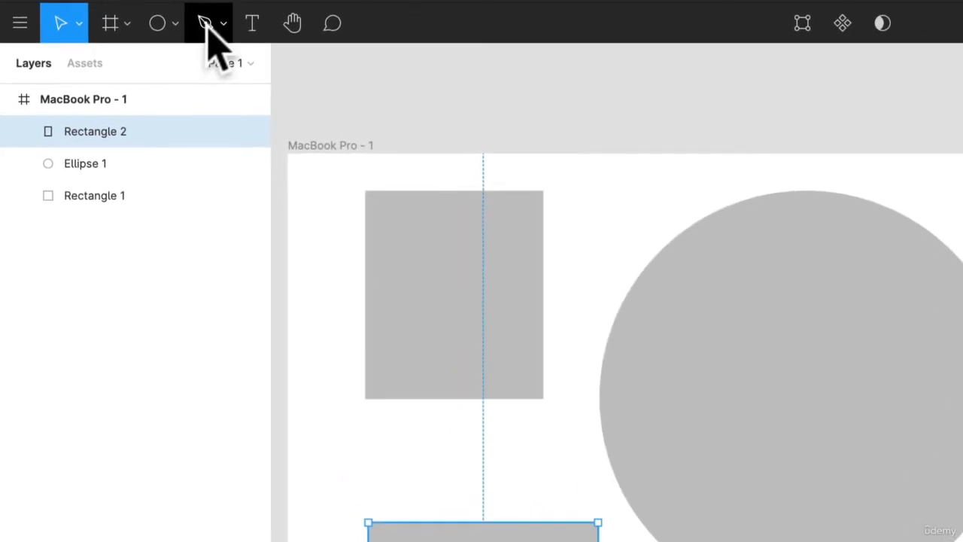
# - Draw a closed six-point hourglass-like shape with the Pen tool in the empty area beside the circle
pyautogui.click(124, 14)
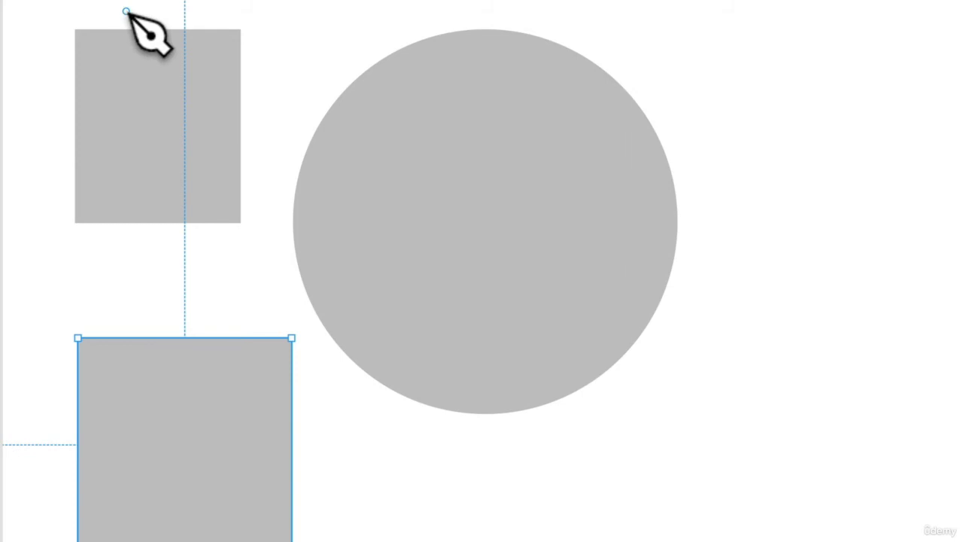
pyautogui.click(756, 155)
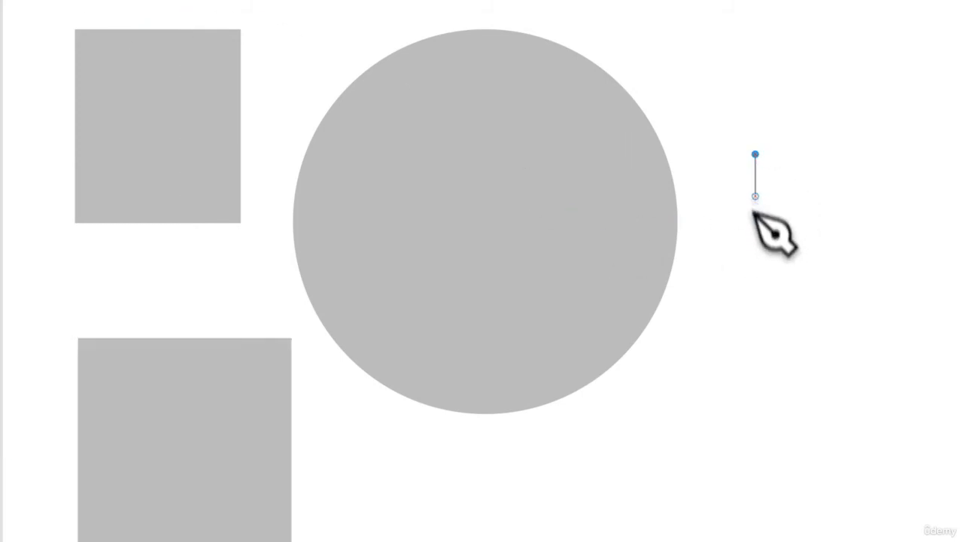
pyautogui.click(767, 281)
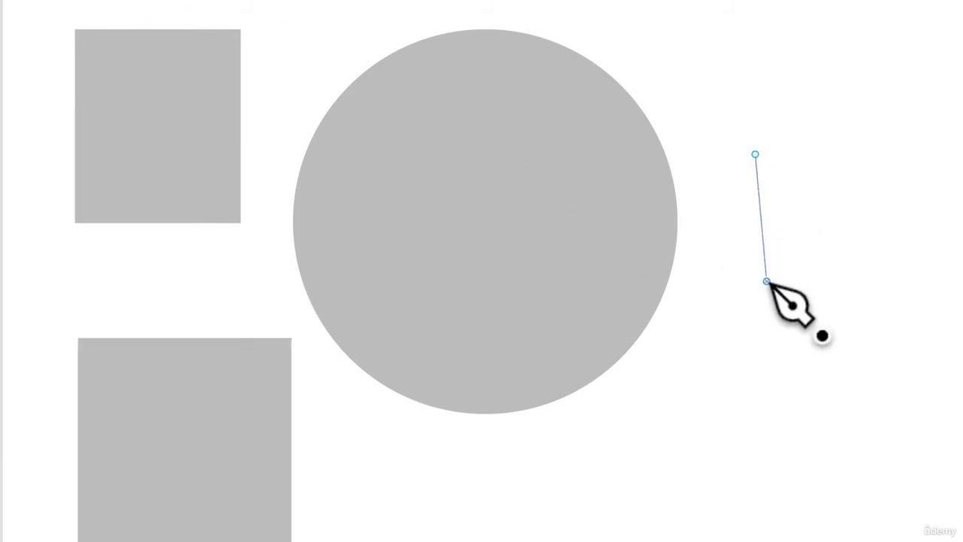
pyautogui.click(756, 374)
pyautogui.click(876, 375)
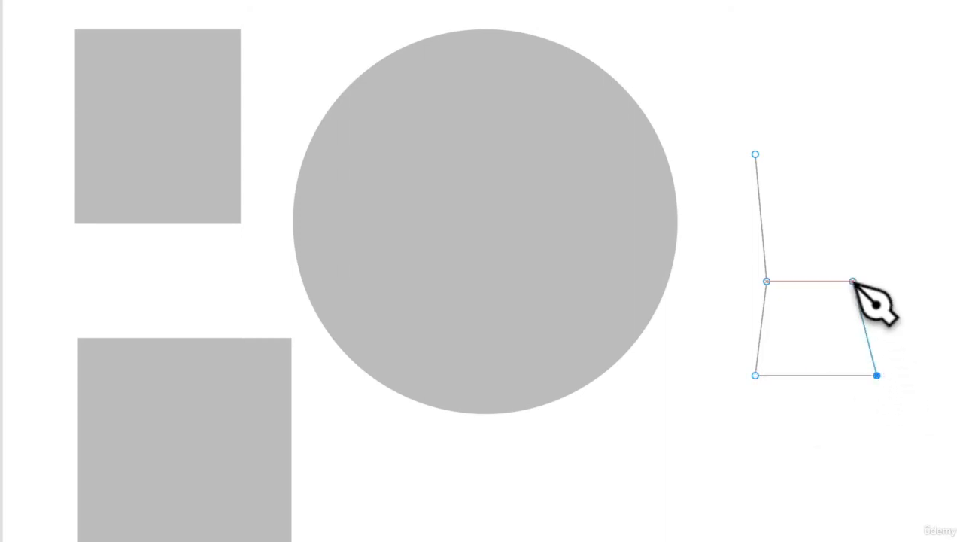
pyautogui.click(851, 281)
pyautogui.click(876, 146)
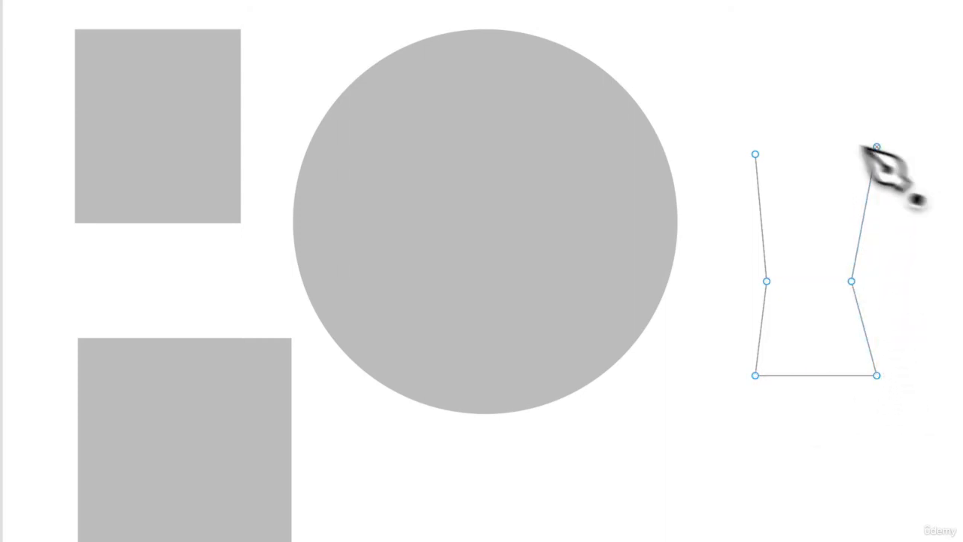
pyautogui.click(755, 154)
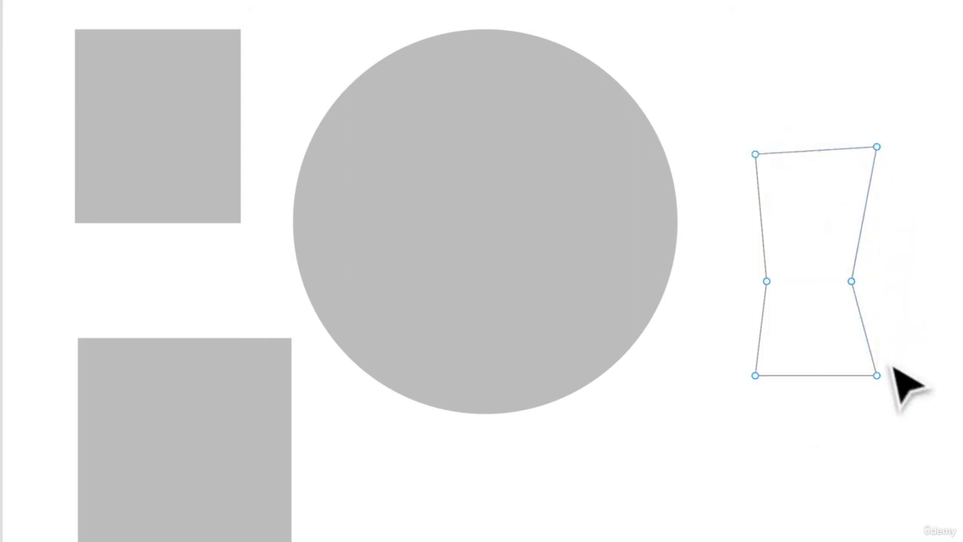
# - Pull the vector shape's lower-right point outward, add a C4C4C4 fill to the shape and finish editing it
pyautogui.moveTo(877, 375); pyautogui.dragTo(813, 366)
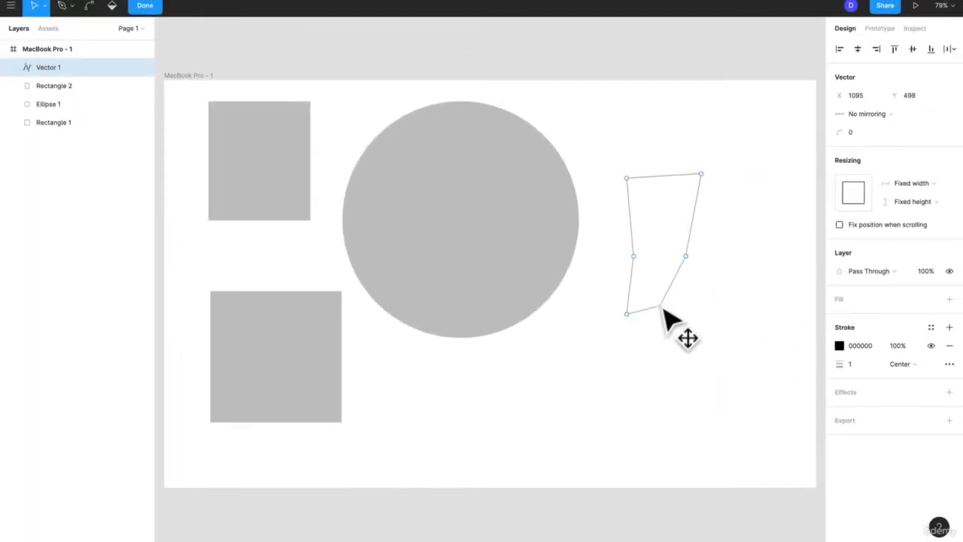
pyautogui.moveTo(663, 310); pyautogui.dragTo(750, 303)
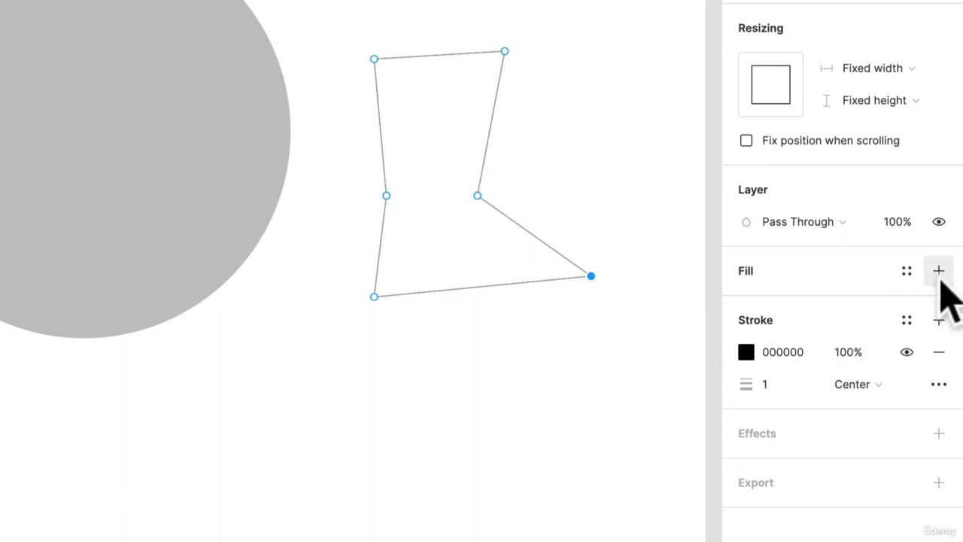
pyautogui.click(939, 272)
pyautogui.click(479, 363)
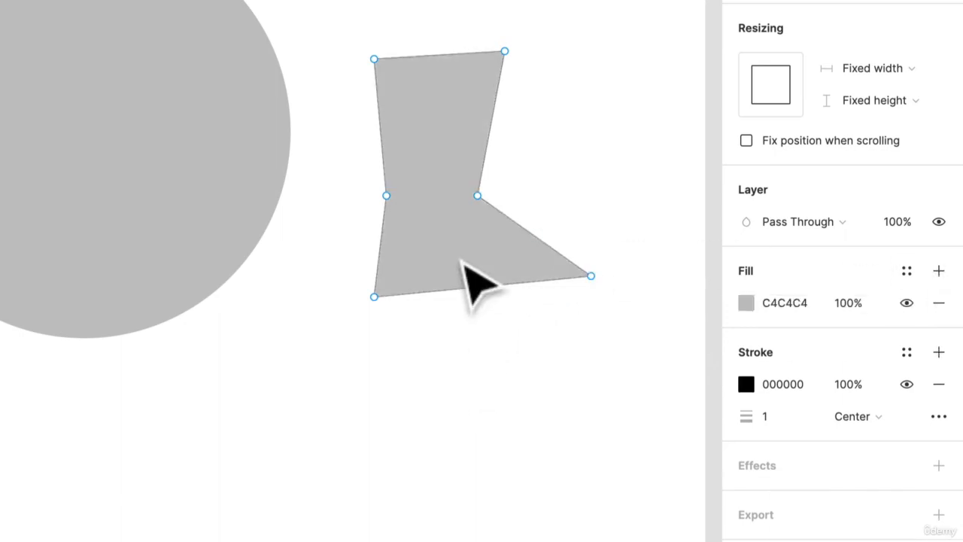
pyautogui.moveTo(465, 242); pyautogui.dragTo(425, 348)
pyautogui.click(489, 415)
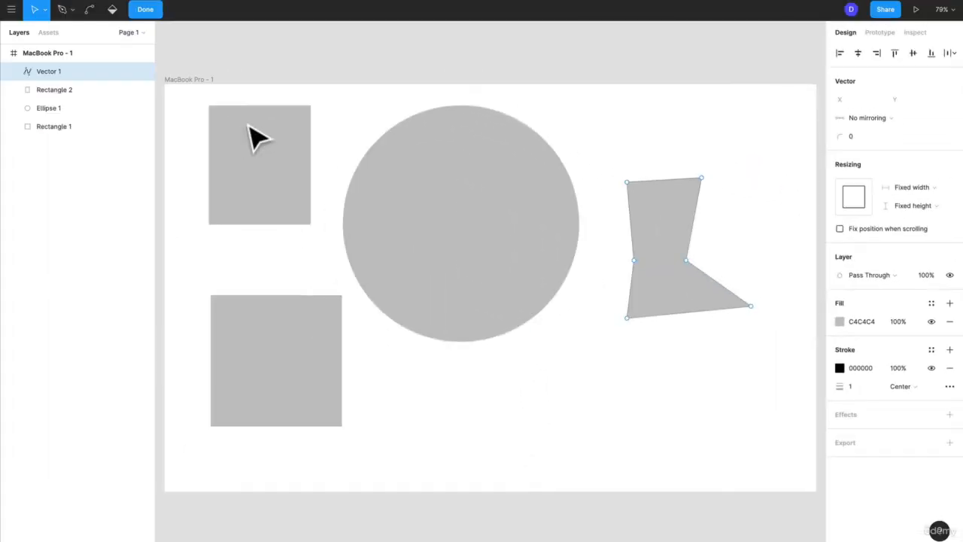
pyautogui.click(141, 9)
pyautogui.click(143, 10)
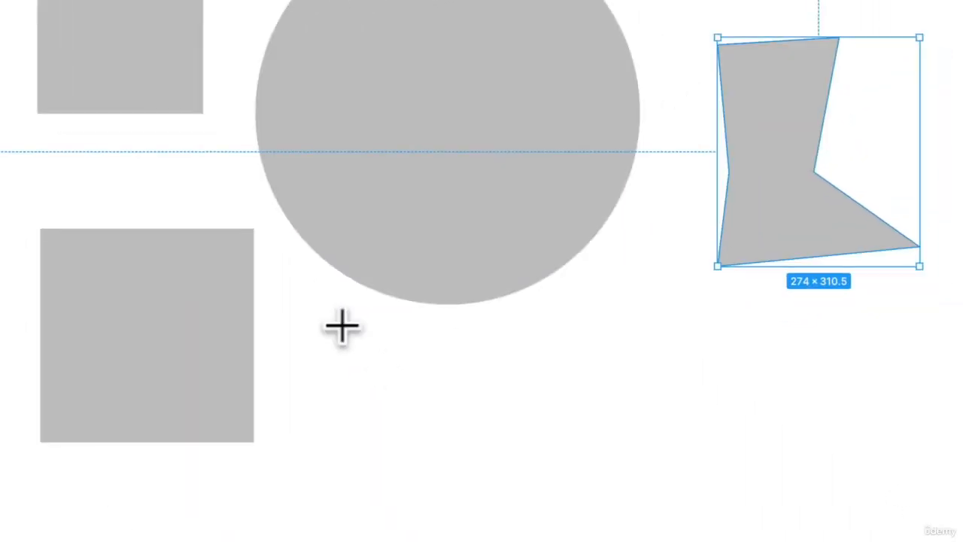
pyautogui.moveTo(341, 324); pyautogui.dragTo(728, 449)
pyautogui.press('super+z')
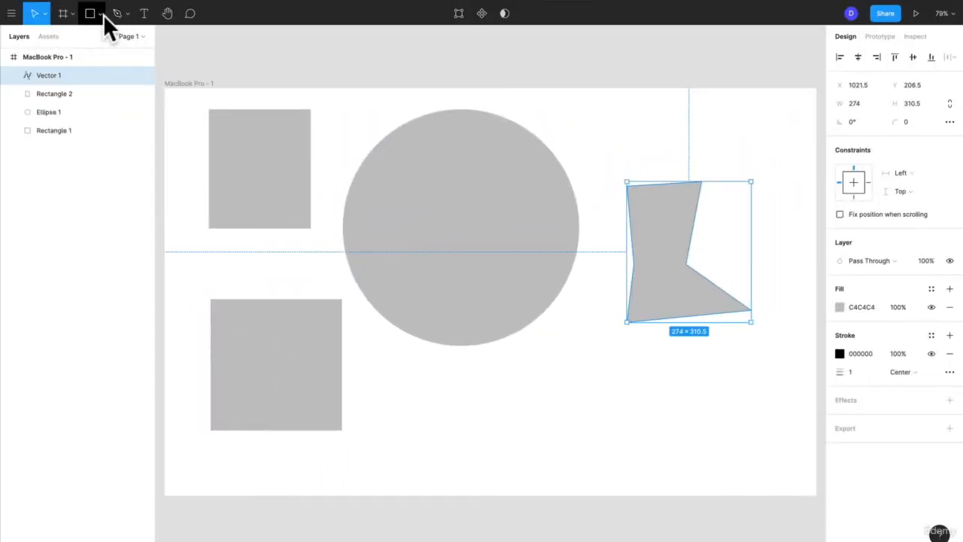
pyautogui.click(103, 14)
# - Add a text layer below the circle with three lines of filler text: "dsdjshdjshdjshdsjdsdjshdjsd", "sdsjdhjshd" and "sdjshdjhsdj"
pyautogui.click(145, 14)
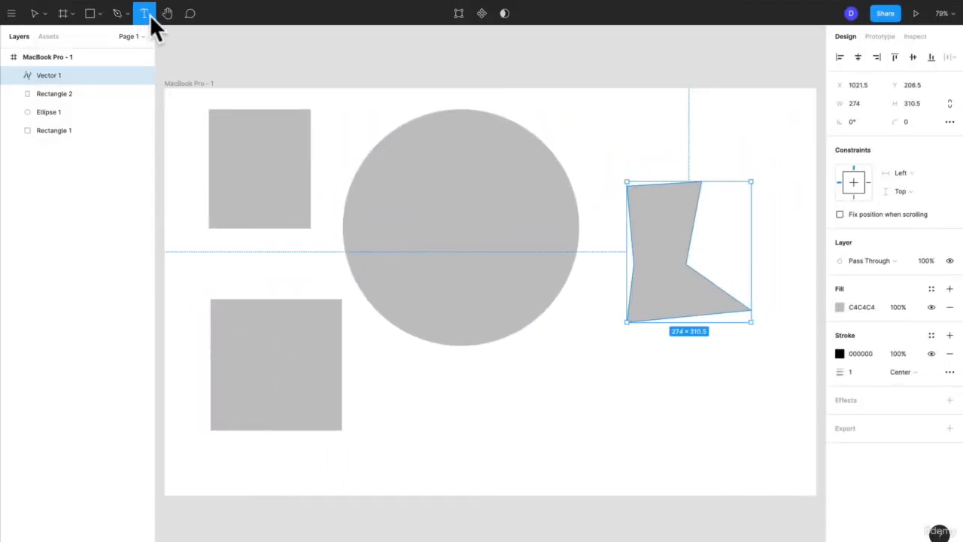
pyautogui.click(409, 404)
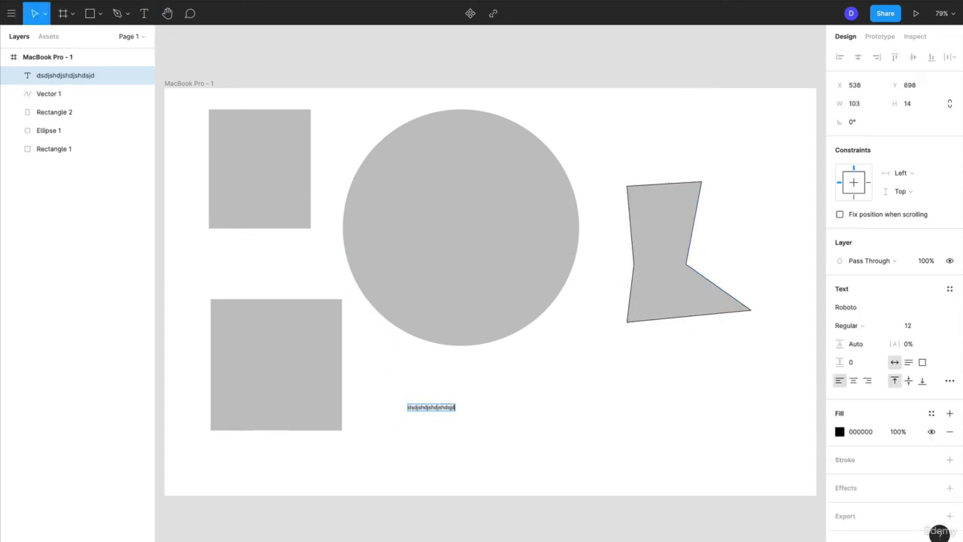
pyautogui.scroll(10, 414, 413)
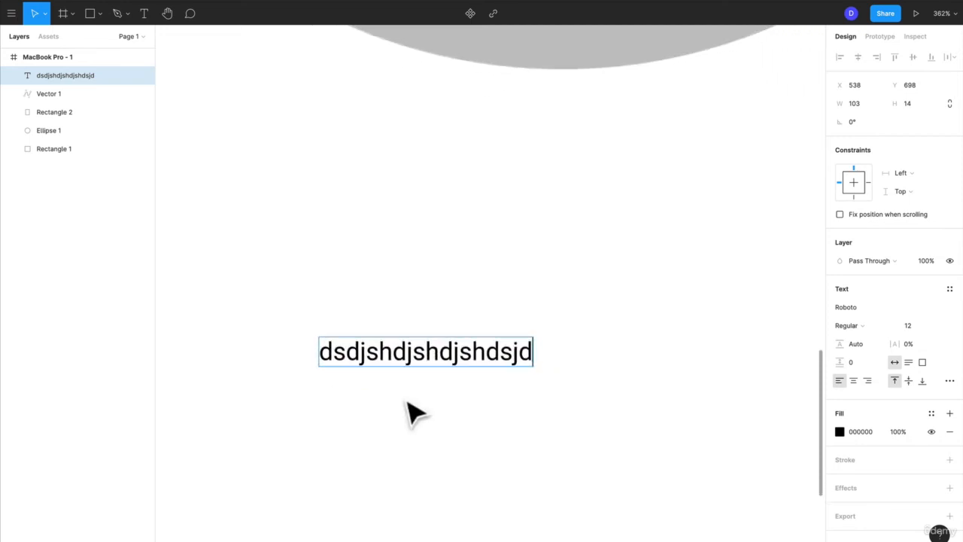
pyautogui.scroll(3, 414, 412)
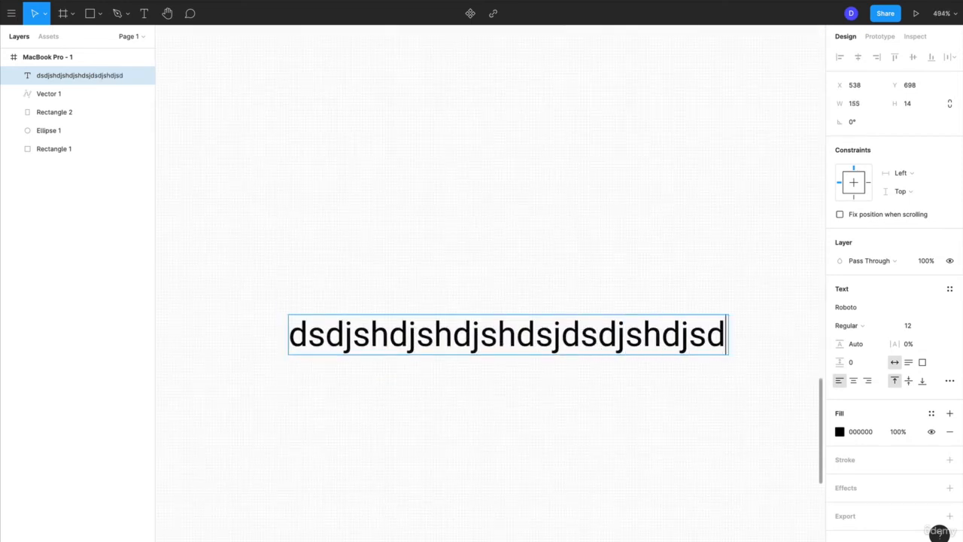
pyautogui.press('Return')
pyautogui.write('sdsjdhjshd')
pyautogui.press('Return')
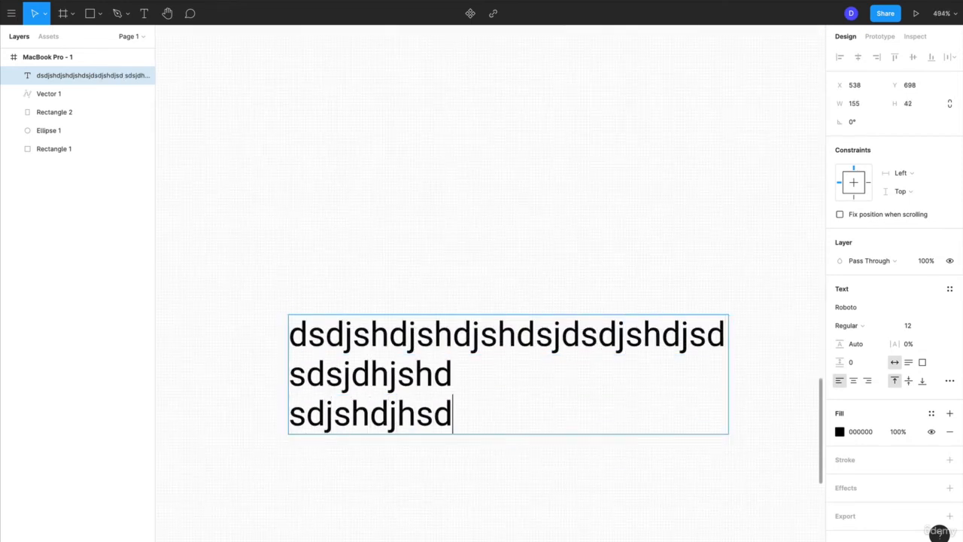
pyautogui.write('sdjshdjhsdj')
pyautogui.press('Return')
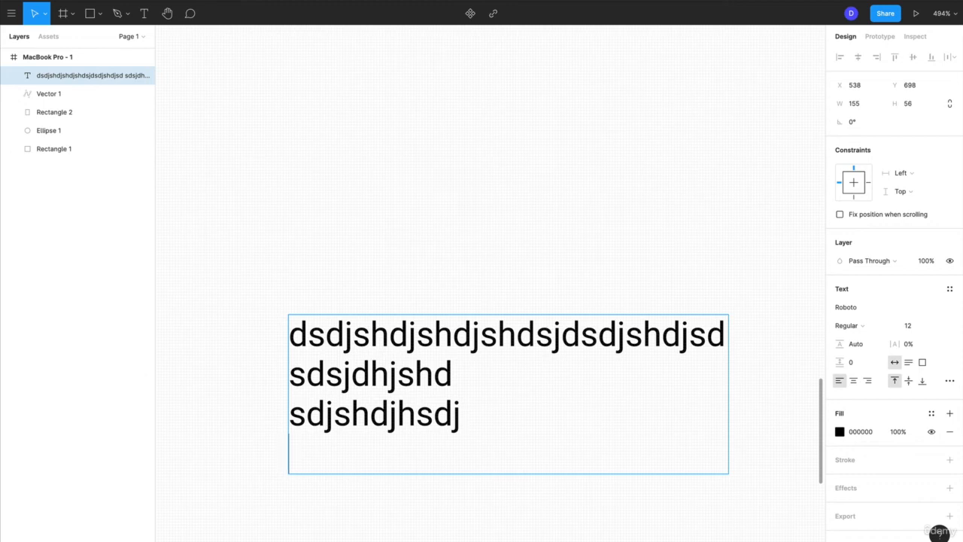
# - Delete all the filler text and leave the empty text layer so that it is discarded
pyautogui.press('super+a')
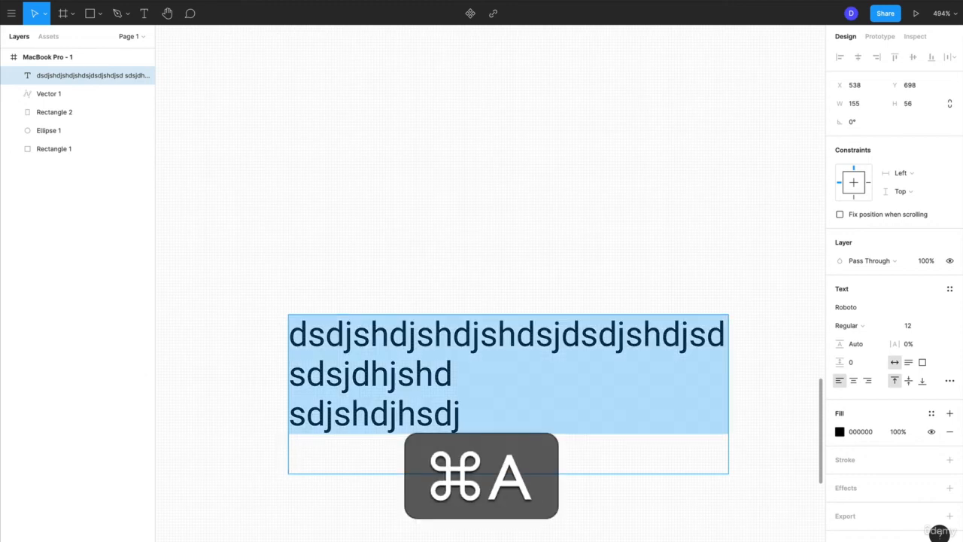
pyautogui.press('BackSpace')
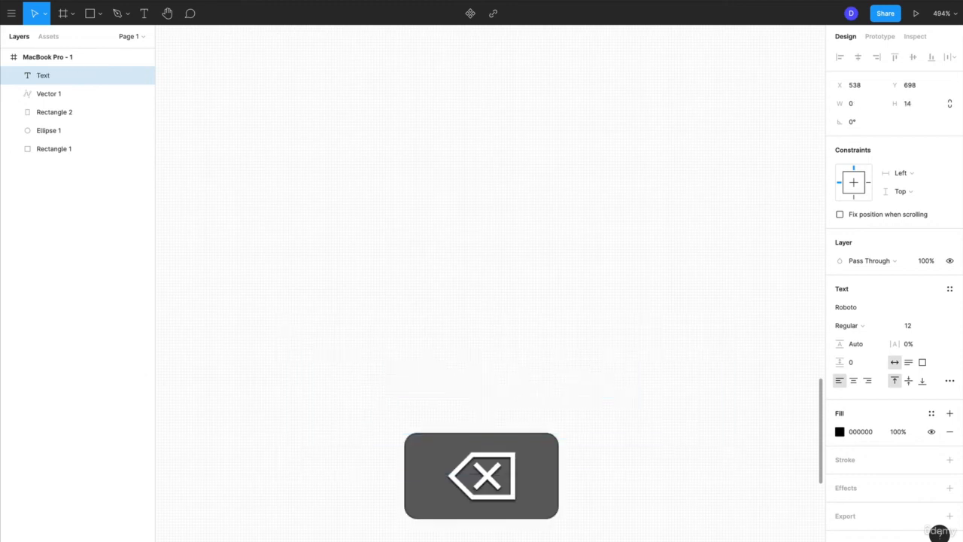
pyautogui.click(411, 458)
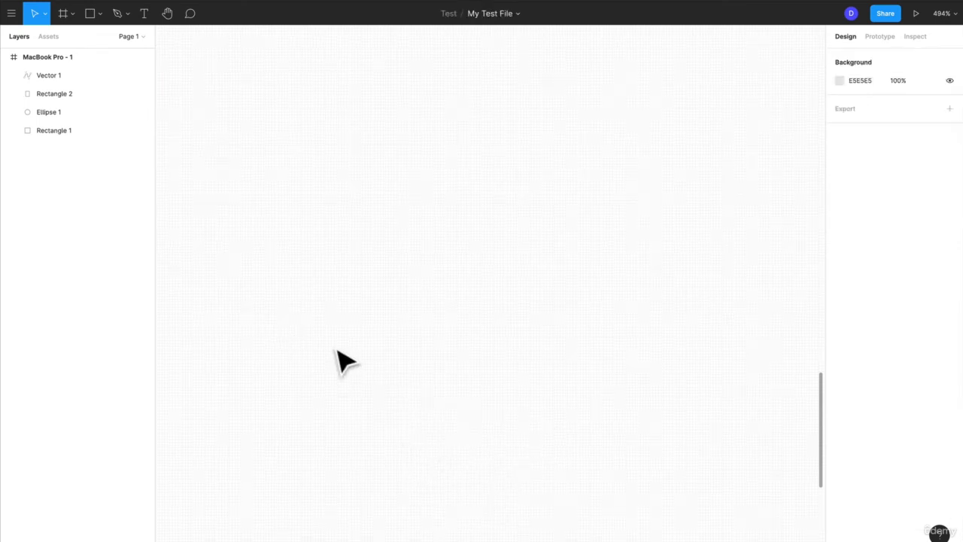
# - Move around the canvas with the Hand tool and zoom out until the drawn shapes are in view
pyautogui.scroll(3, 337, 351)
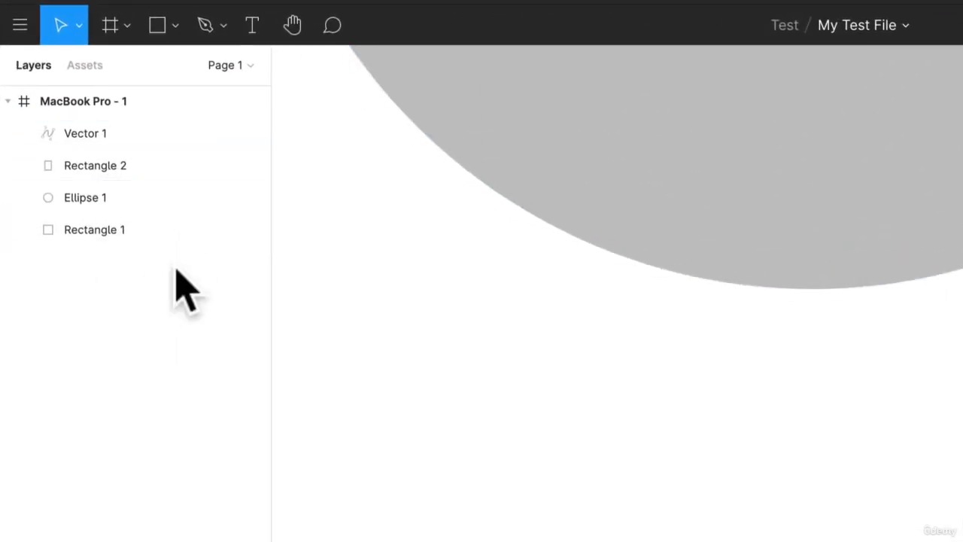
pyautogui.click(293, 26)
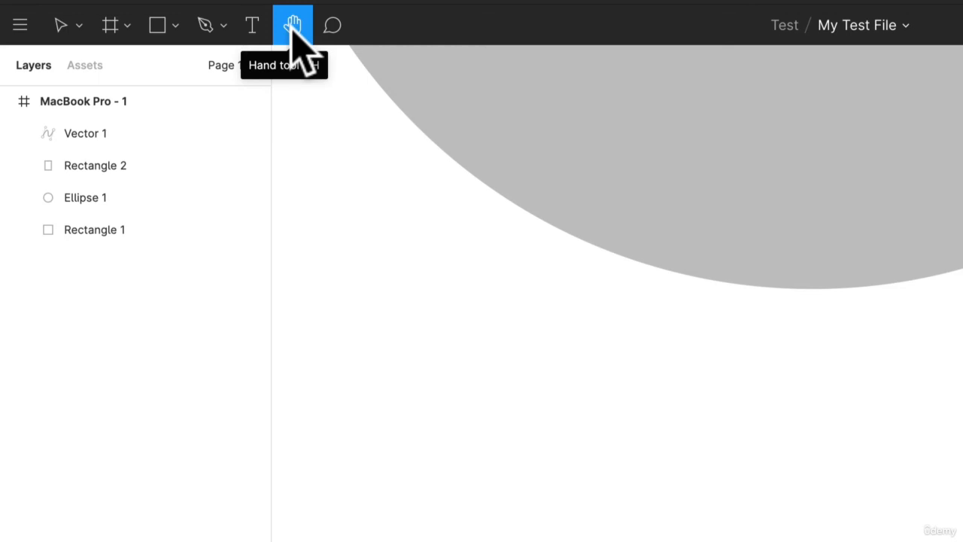
pyautogui.moveTo(628, 339); pyautogui.dragTo(507, 541)
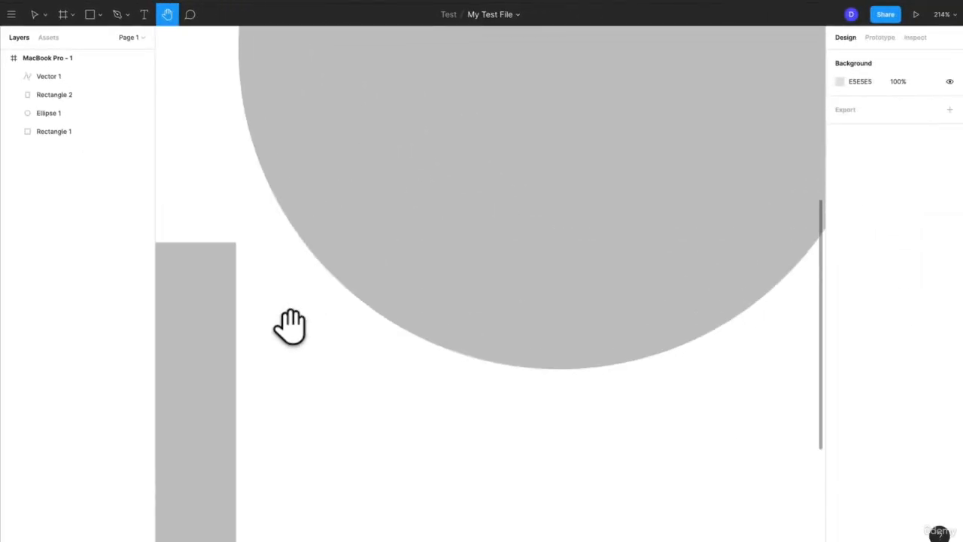
pyautogui.scroll(-5, 290, 328)
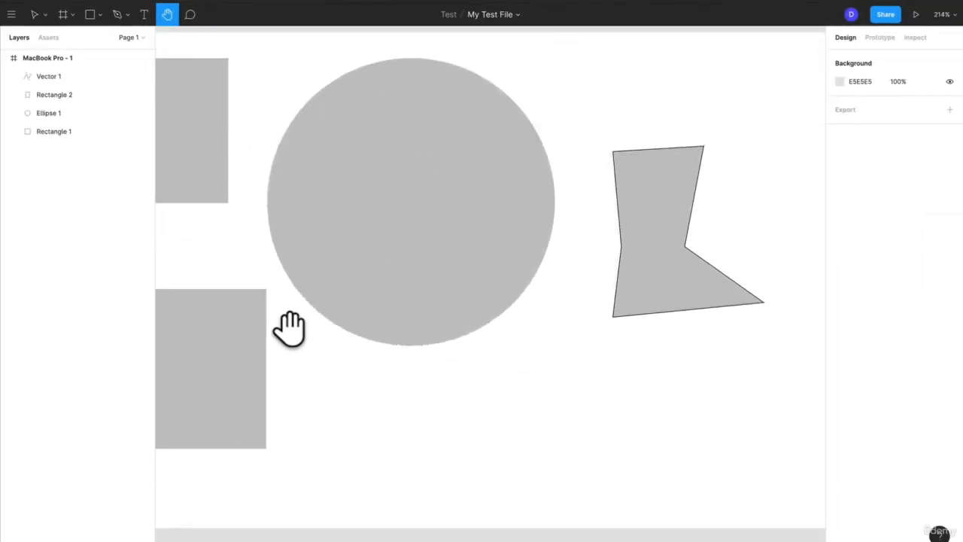
# - Post the comment "hey" pinned to the upper-left edge of the circle
pyautogui.click(192, 17)
pyautogui.scroll(-4, 297, 111)
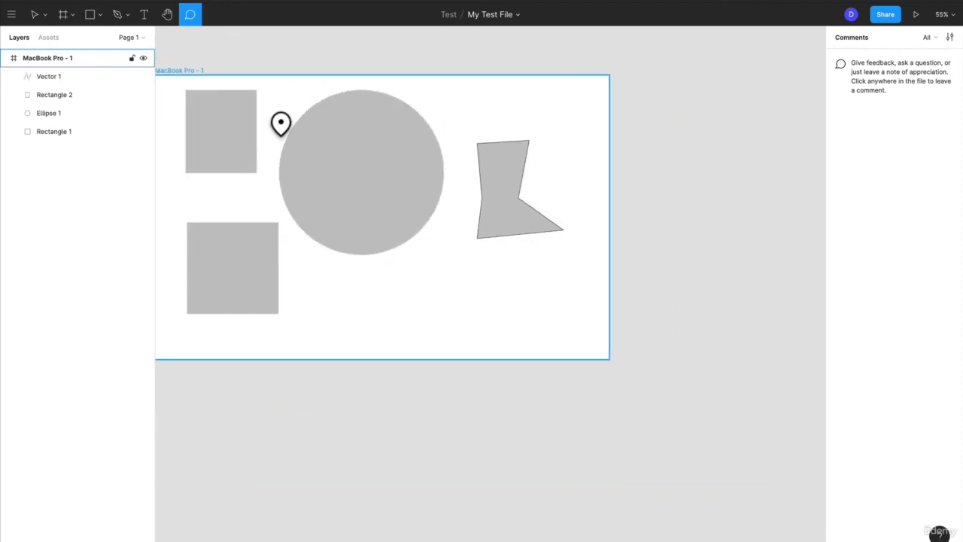
pyautogui.scroll(5, 281, 123)
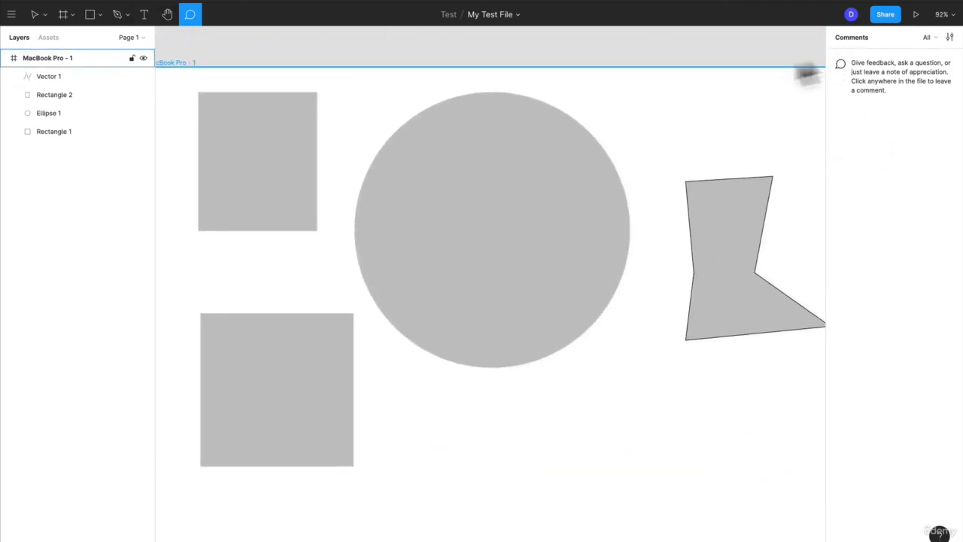
pyautogui.click(388, 150)
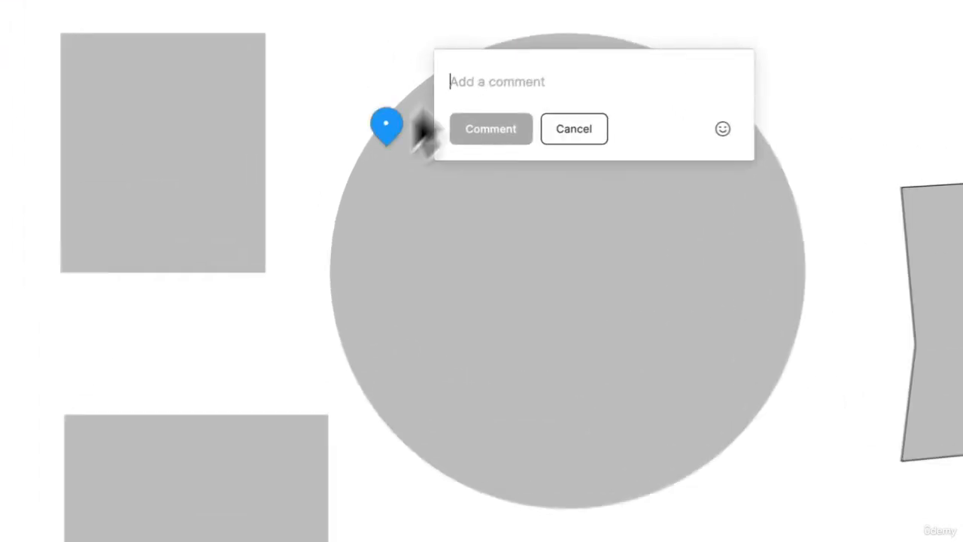
pyautogui.write('hey')
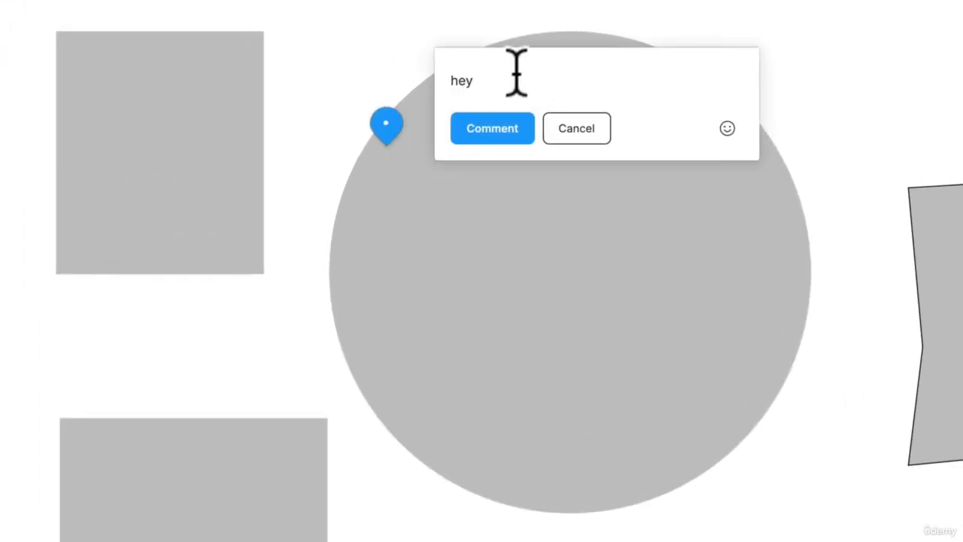
pyautogui.click(487, 127)
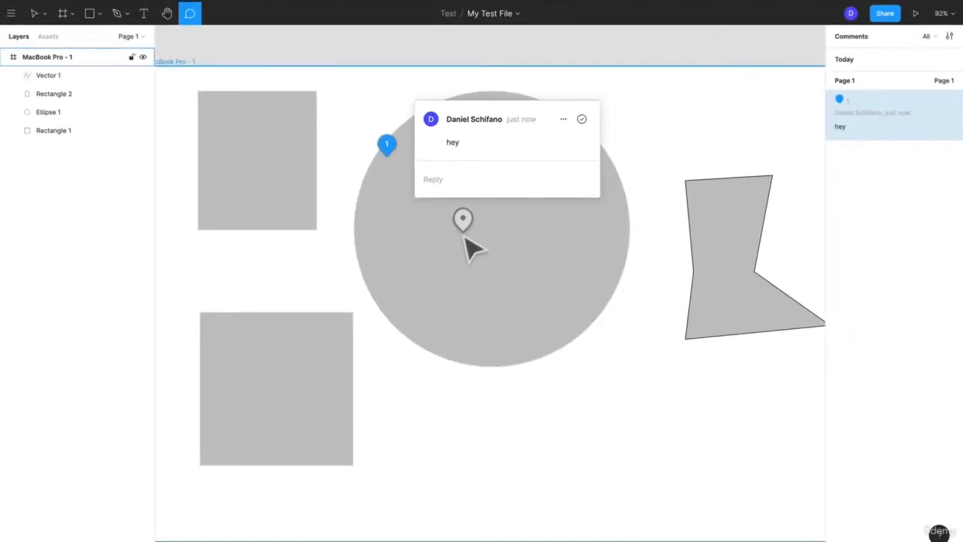
# - Close the "hey" comment thread, reopen it from its pin on the circle and delete the comment
pyautogui.click(520, 279)
pyautogui.click(386, 143)
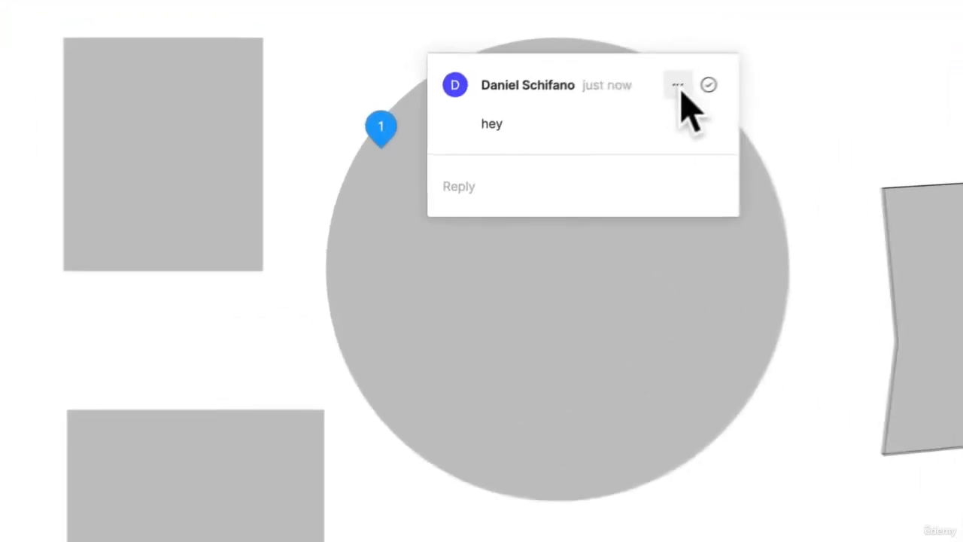
pyautogui.click(678, 86)
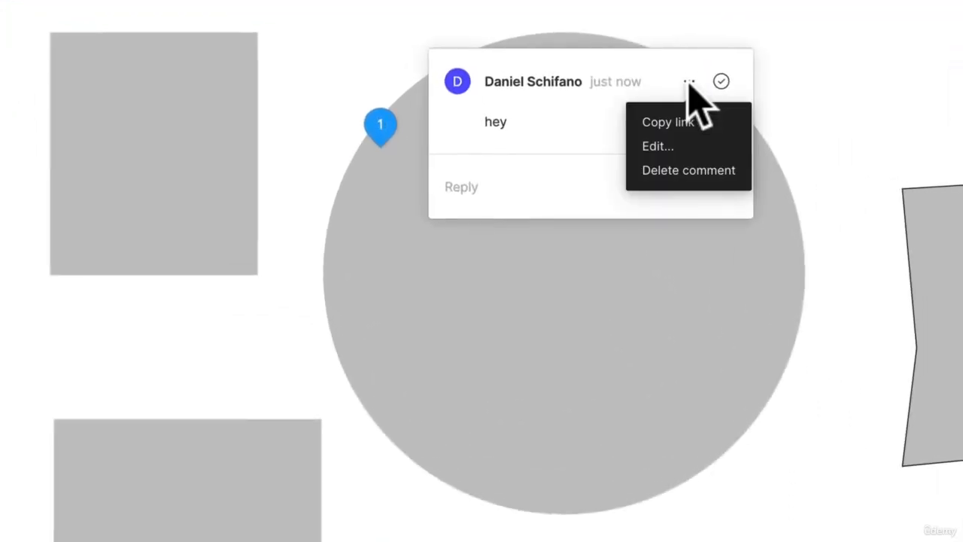
pyautogui.click(678, 170)
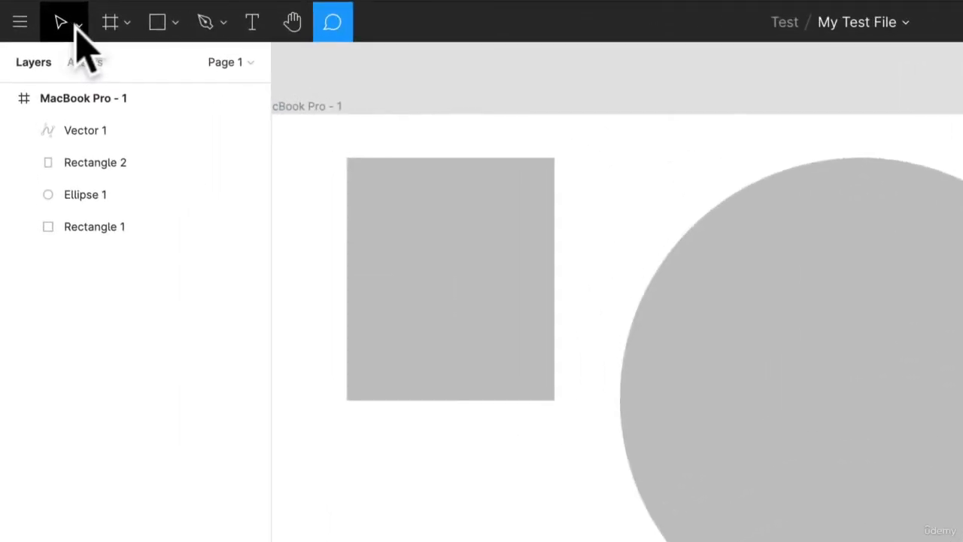
# - Leave comment mode and switch back to the Move tool
pyautogui.click(78, 27)
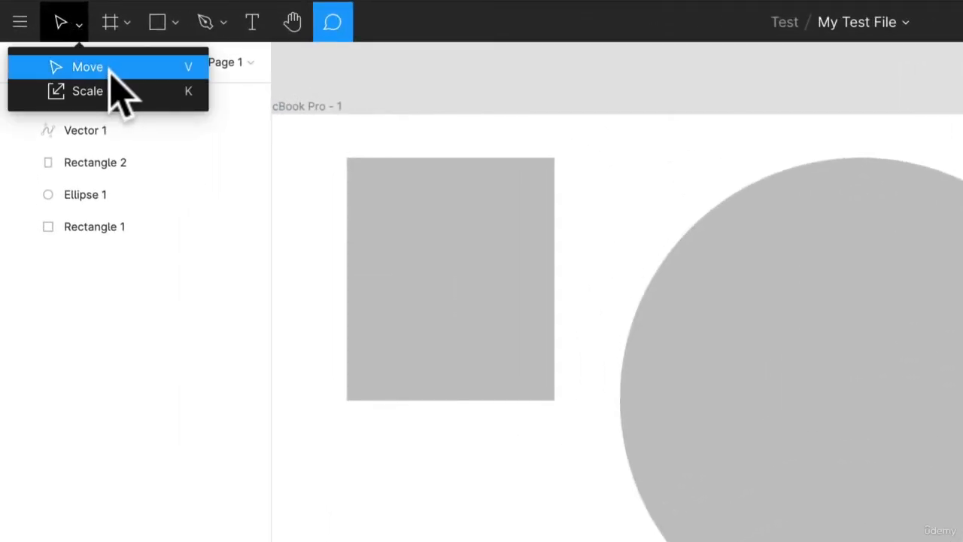
pyautogui.click(610, 76)
pyautogui.click(800, 142)
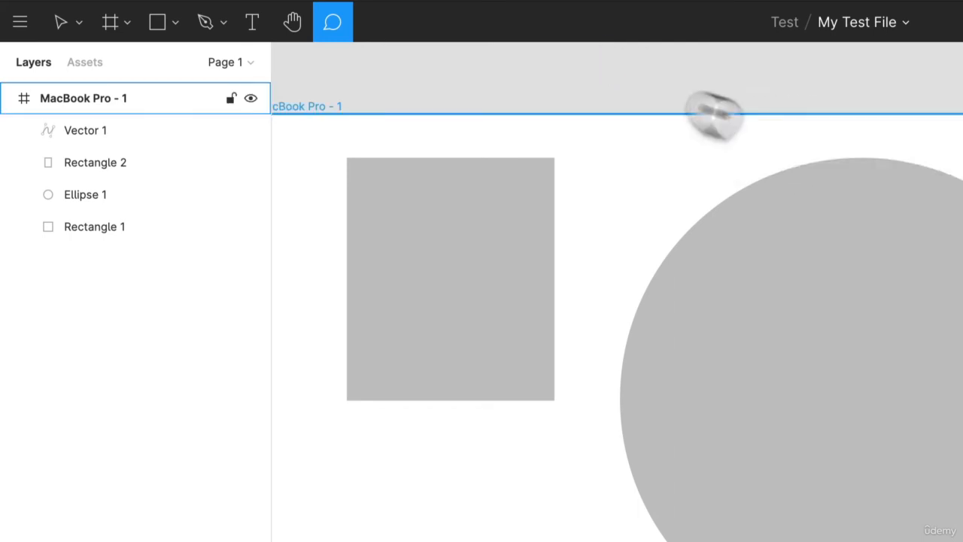
pyautogui.press('Escape')
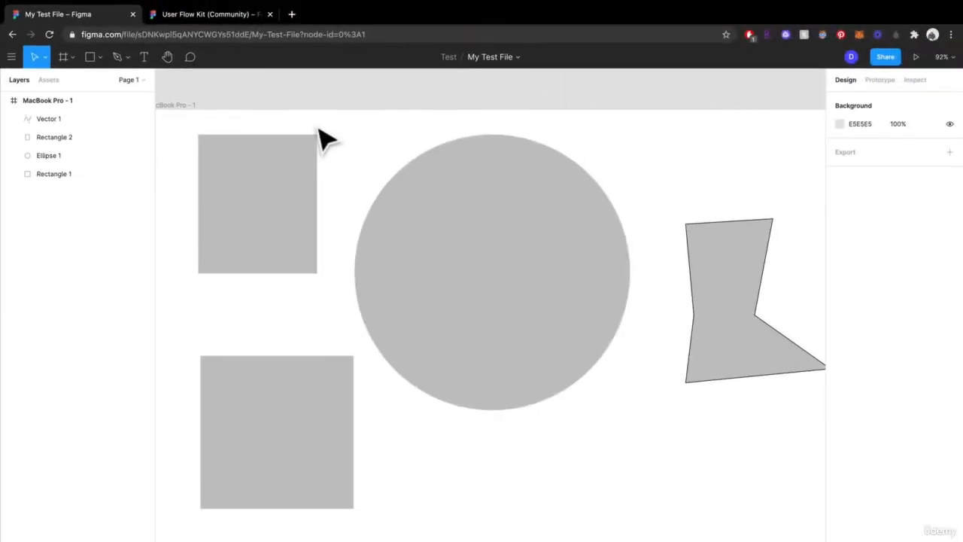
pyautogui.scroll(-1, 555, 148)
pyautogui.scroll(2, 554, 148)
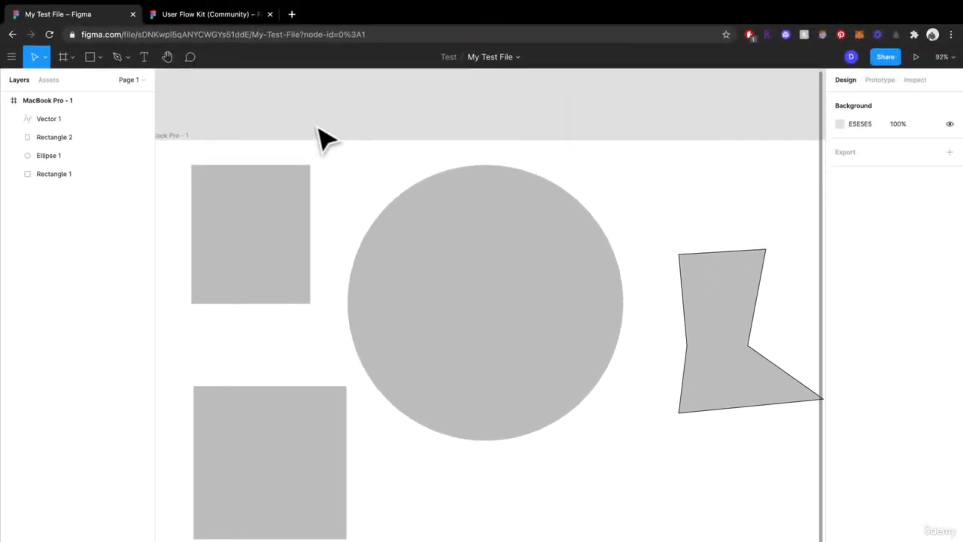
# - Select both rectangles, the circle and the pen-drawn vector shape together on the MacBook Pro frame
pyautogui.moveTo(167, 16)
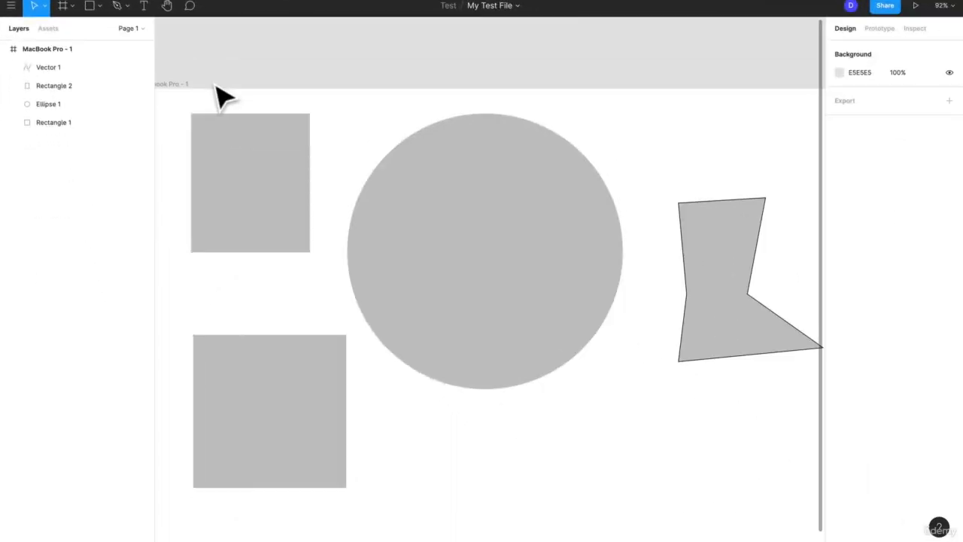
pyautogui.moveTo(213, 82); pyautogui.dragTo(734, 493)
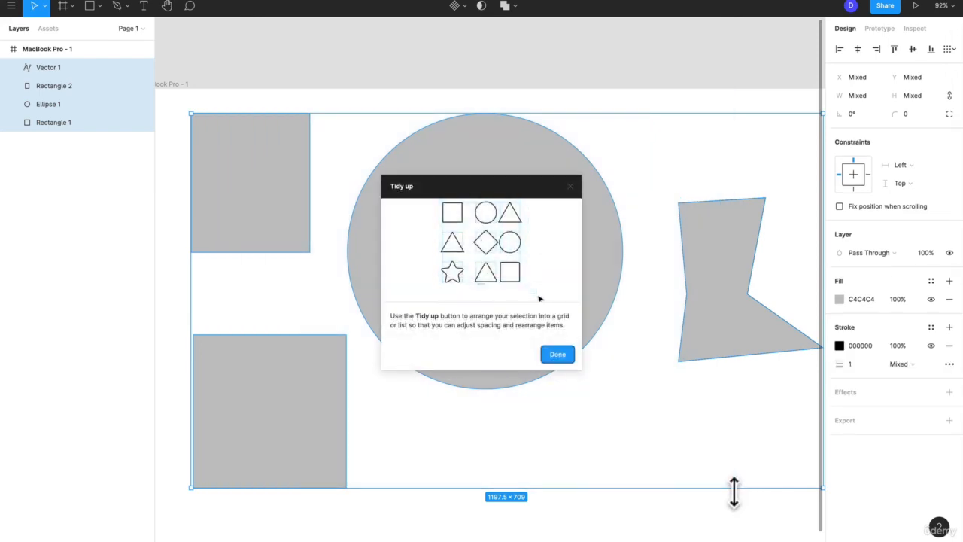